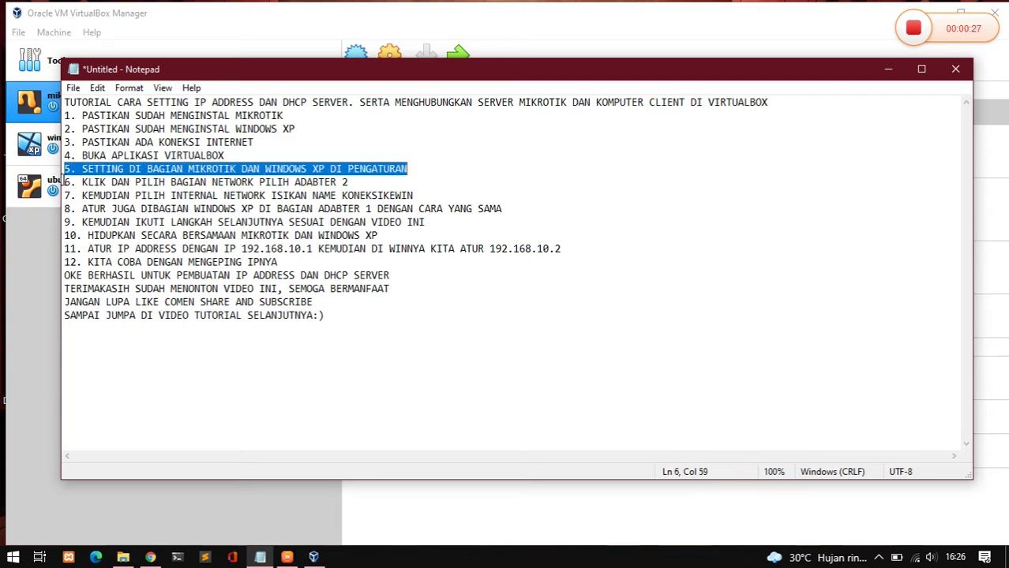
Step: Highlight item 6 in the notes, then in VirtualBox Manager attach the mikrotikos machine's network Adapter 2 to Internal Network named koneksikewin
left_click_drag(68, 182, 401, 183)
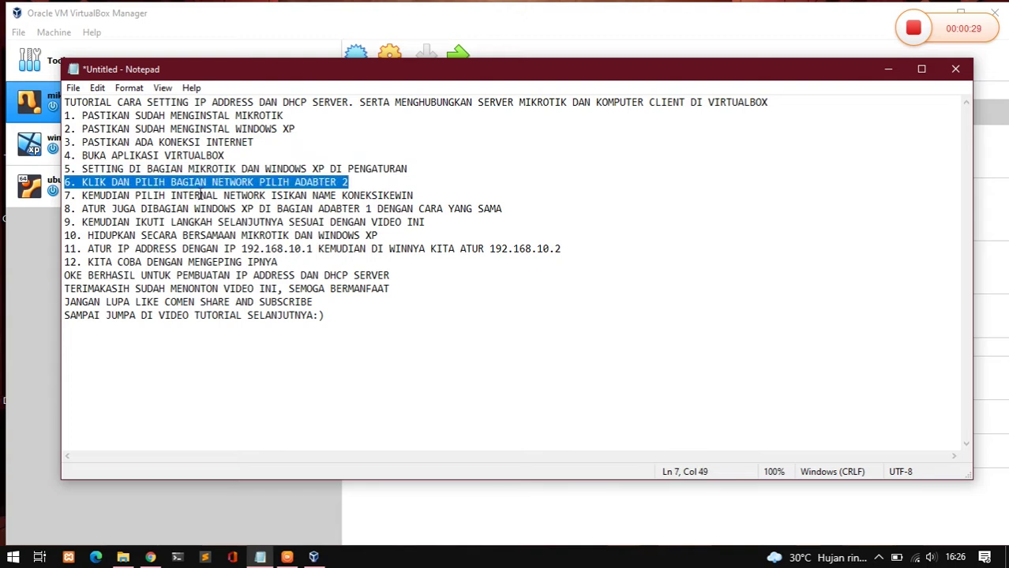
left_click(21, 245)
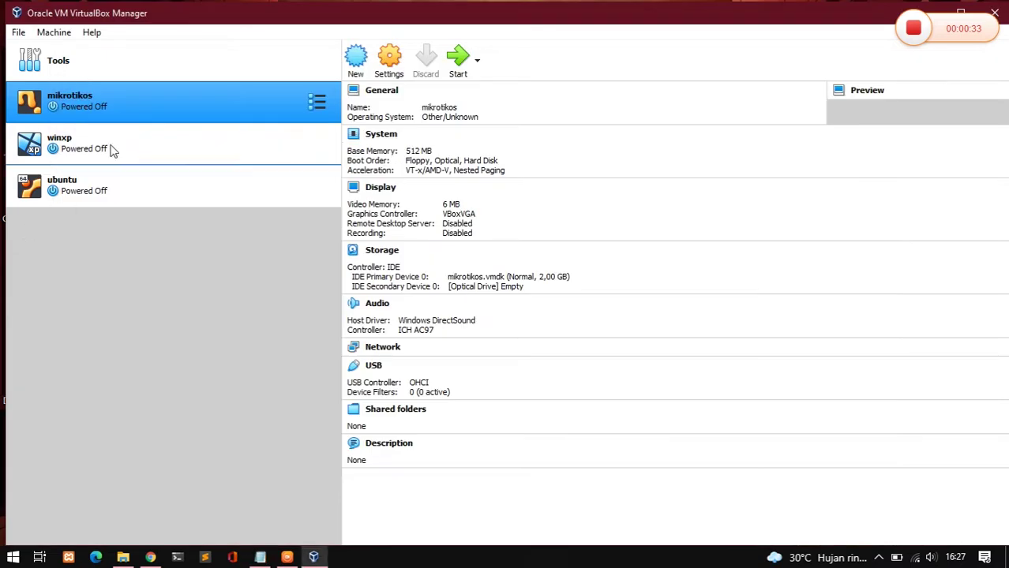
left_click(387, 63)
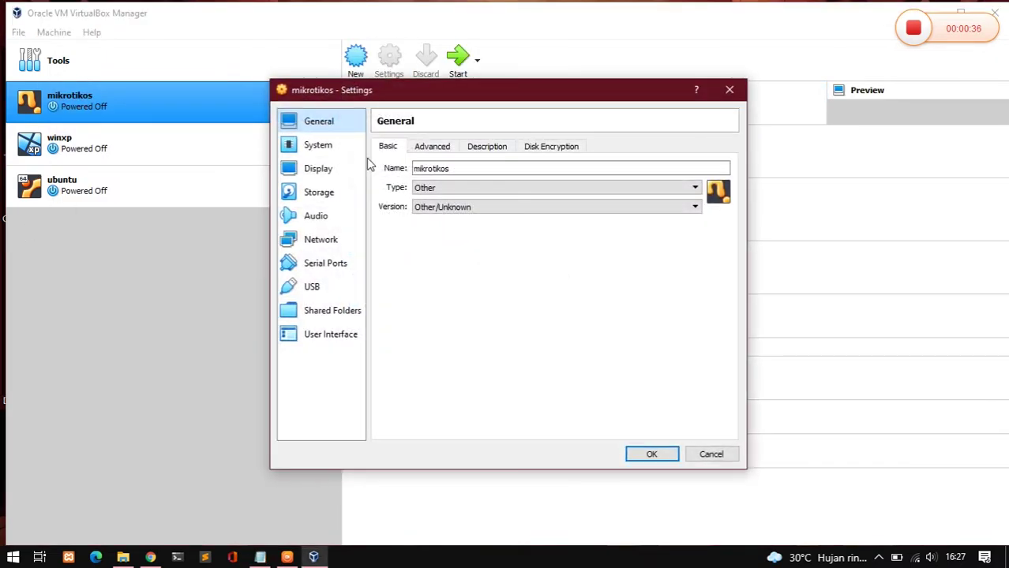
left_click(331, 246)
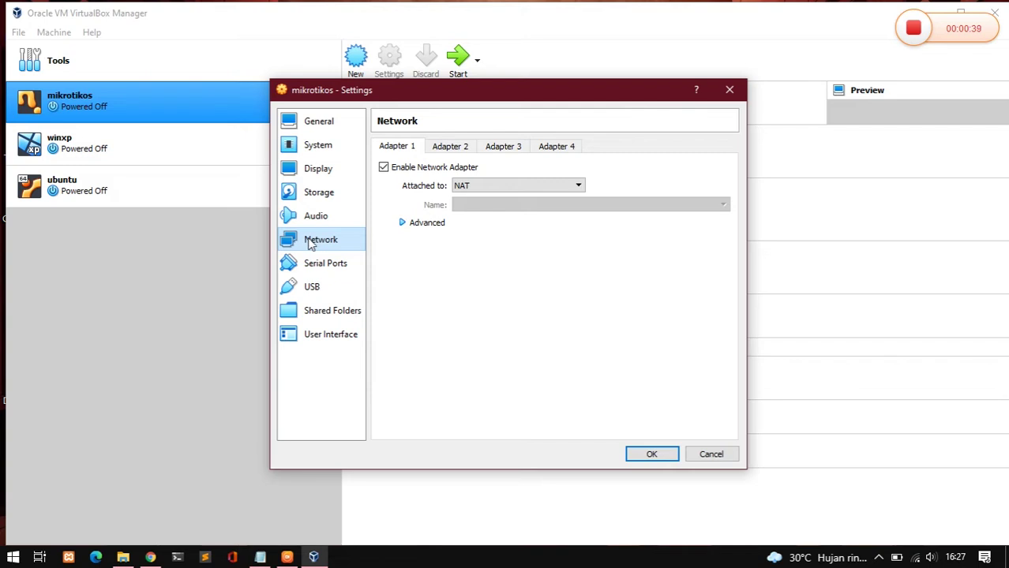
left_click(439, 151)
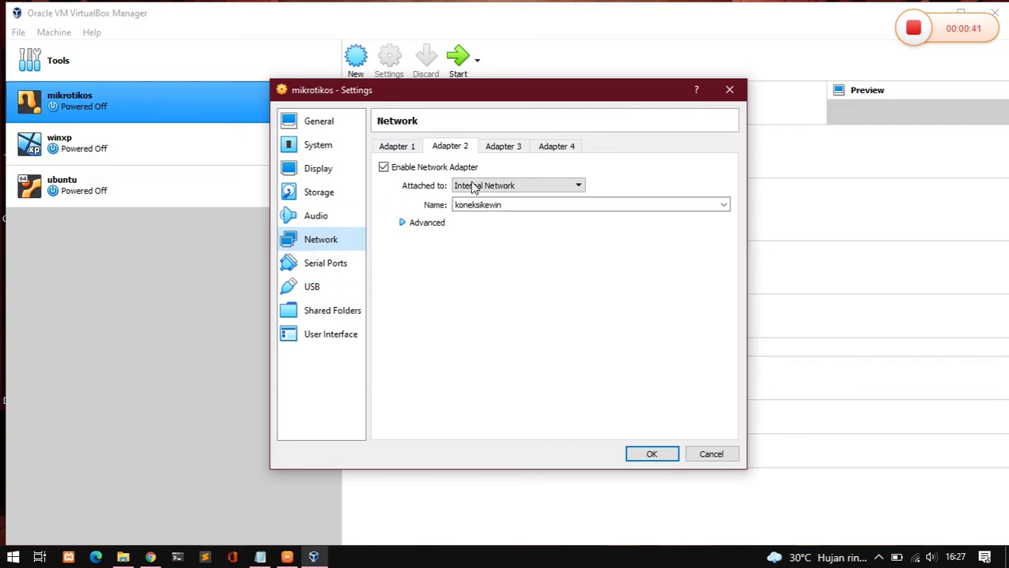
left_click(514, 205)
left_click_drag(514, 205, 449, 206)
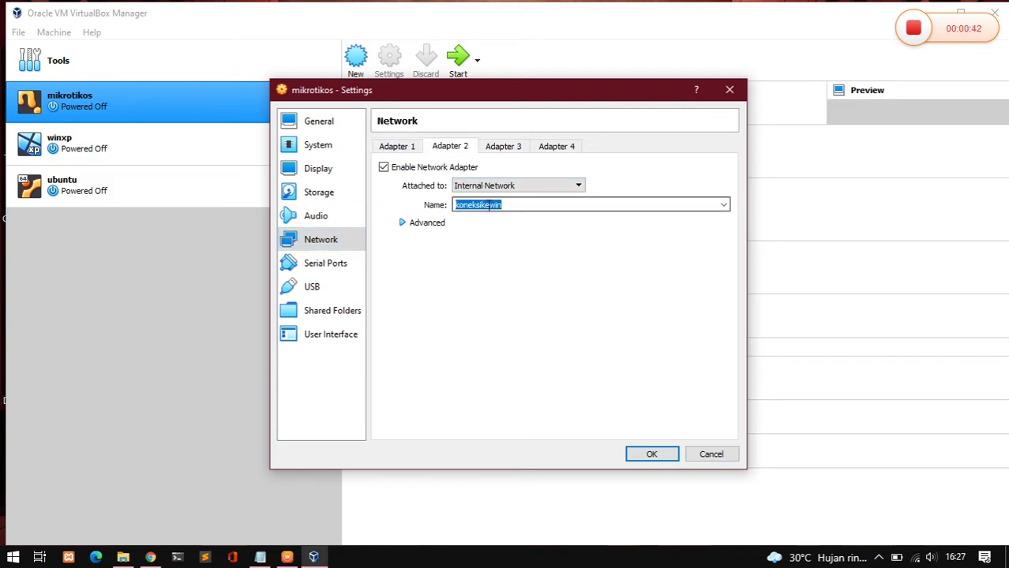
left_click(495, 187)
left_click(510, 215)
left_click(522, 205)
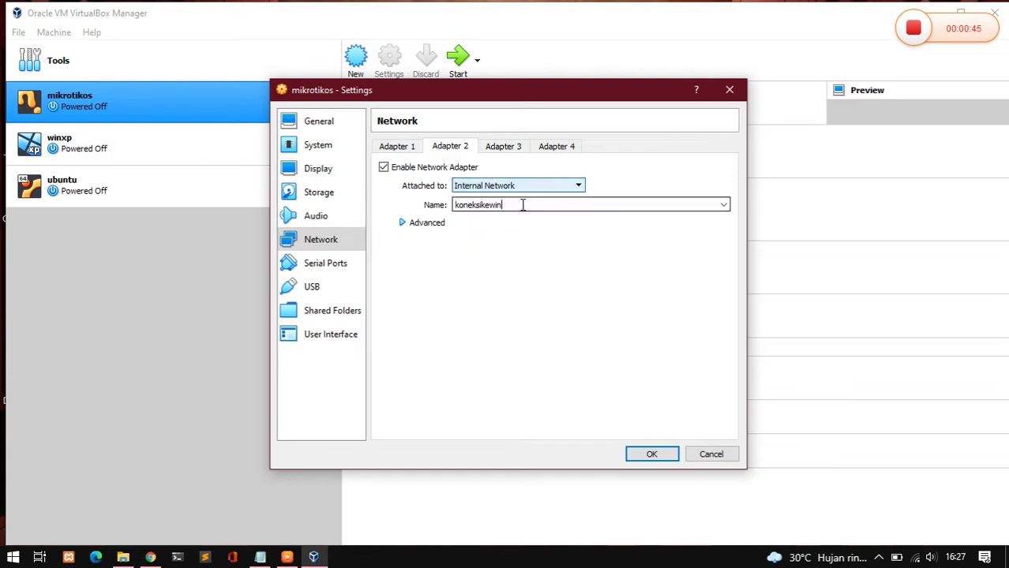
left_click_drag(522, 205, 427, 208)
Step: Set the promiscuous mode of the mikrotikos machine's Adapter 2 to Allow All in its advanced options
left_click(426, 226)
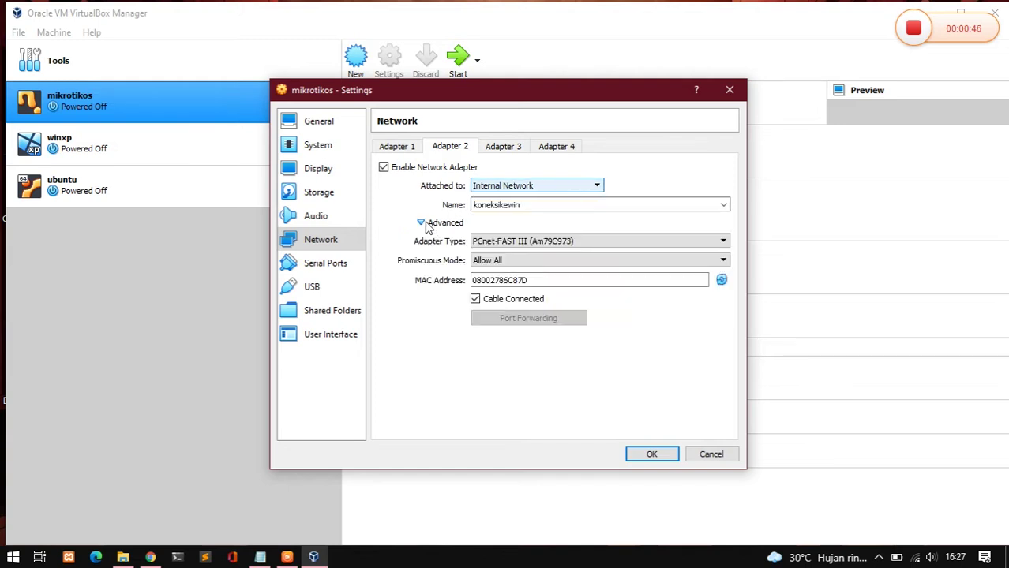
left_click(521, 261)
left_click(494, 290)
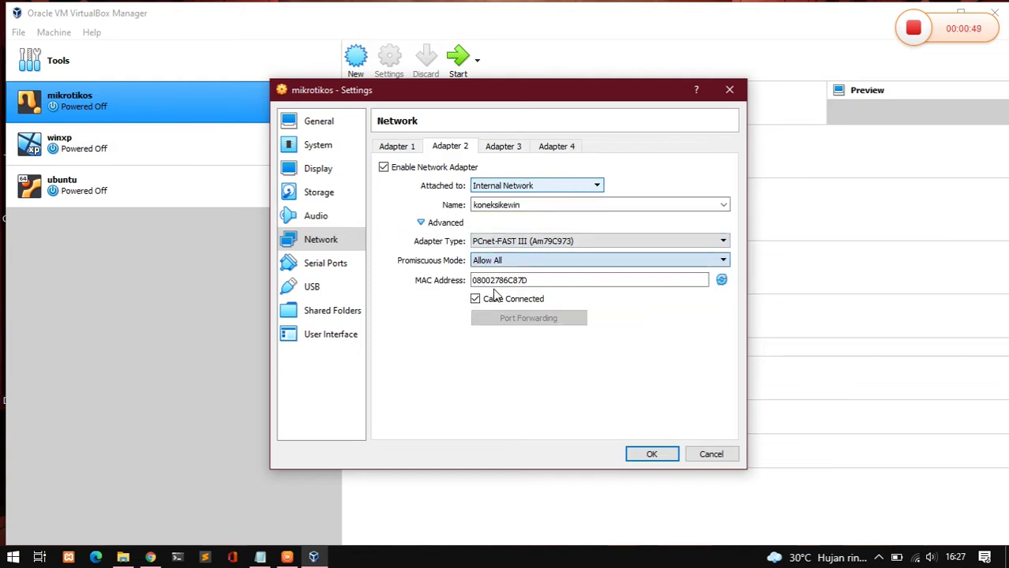
Step: Review items 7 to 9 of the Notepad instructions, then return to VirtualBox and save the mikrotikos network settings
left_click(261, 557)
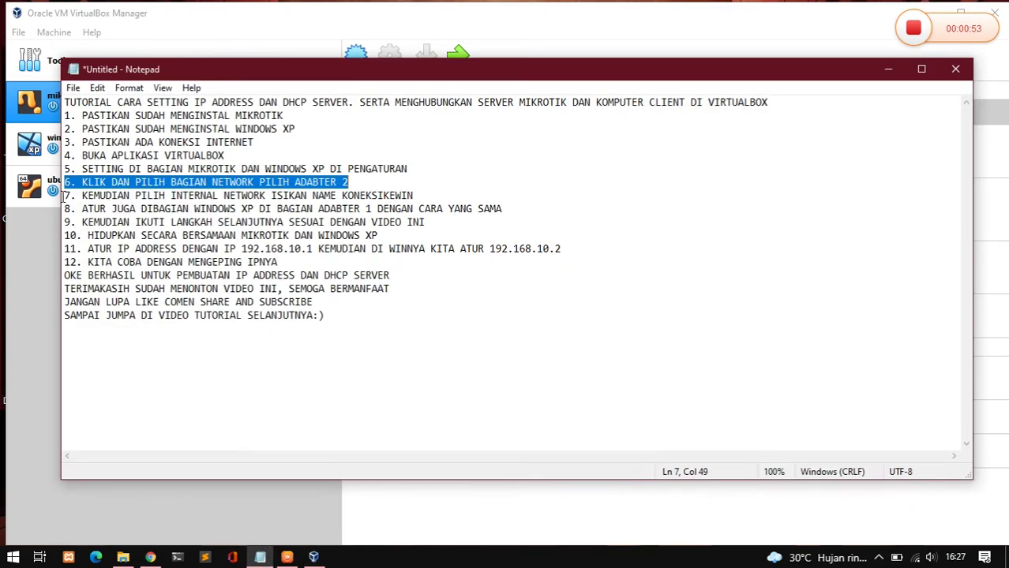
left_click_drag(63, 196, 428, 195)
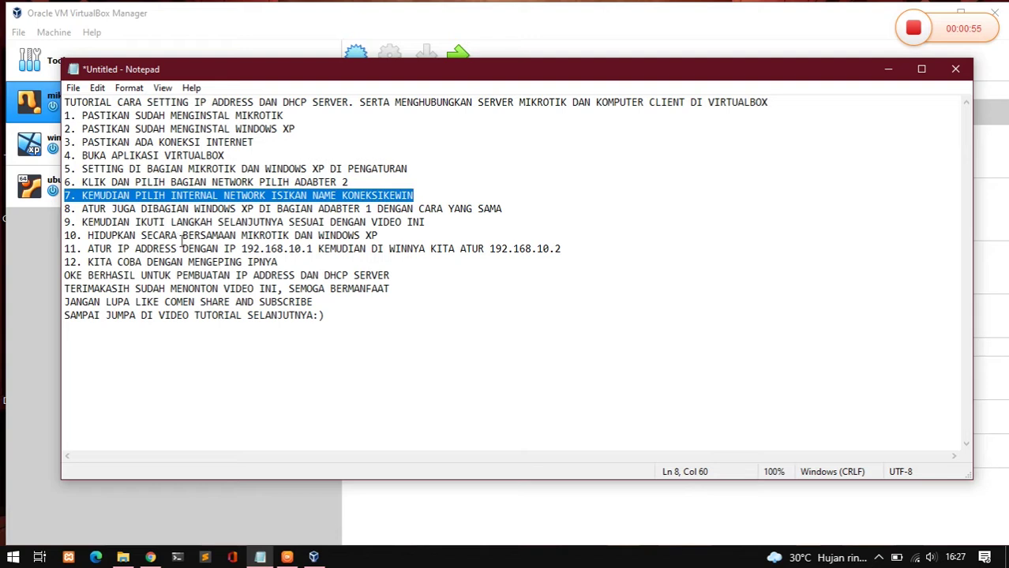
left_click_drag(66, 209, 517, 211)
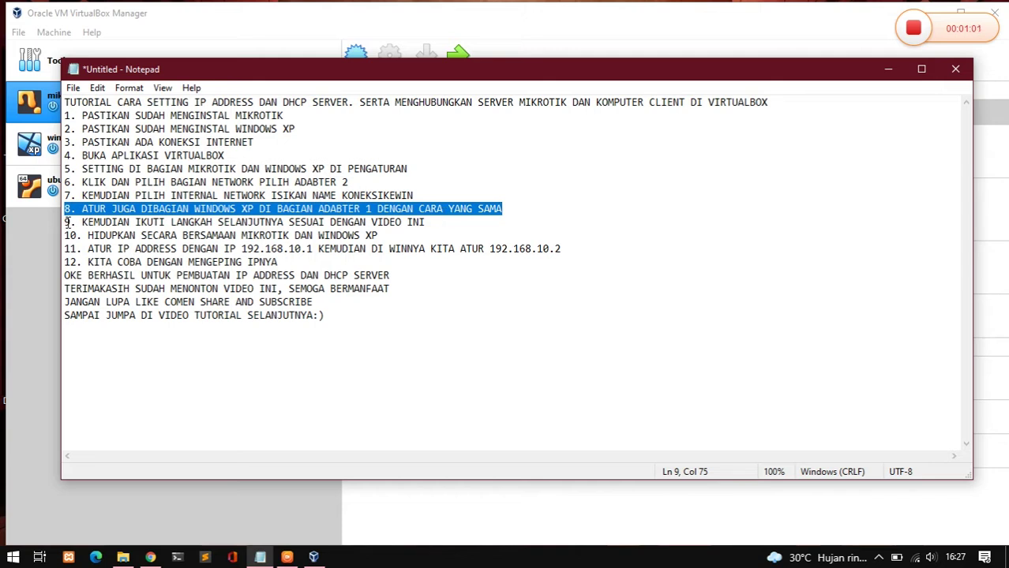
left_click_drag(64, 222, 518, 226)
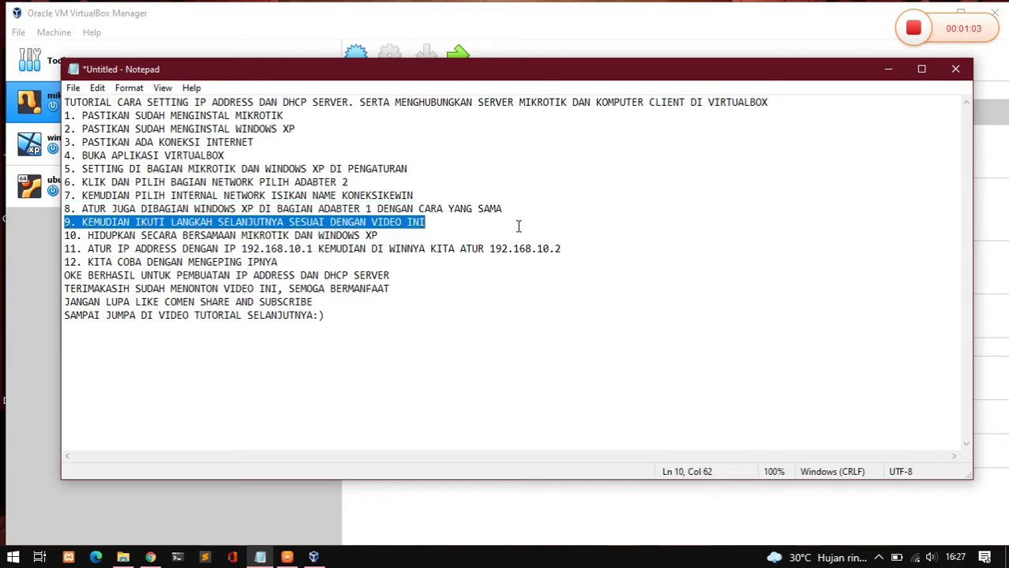
left_click(34, 245)
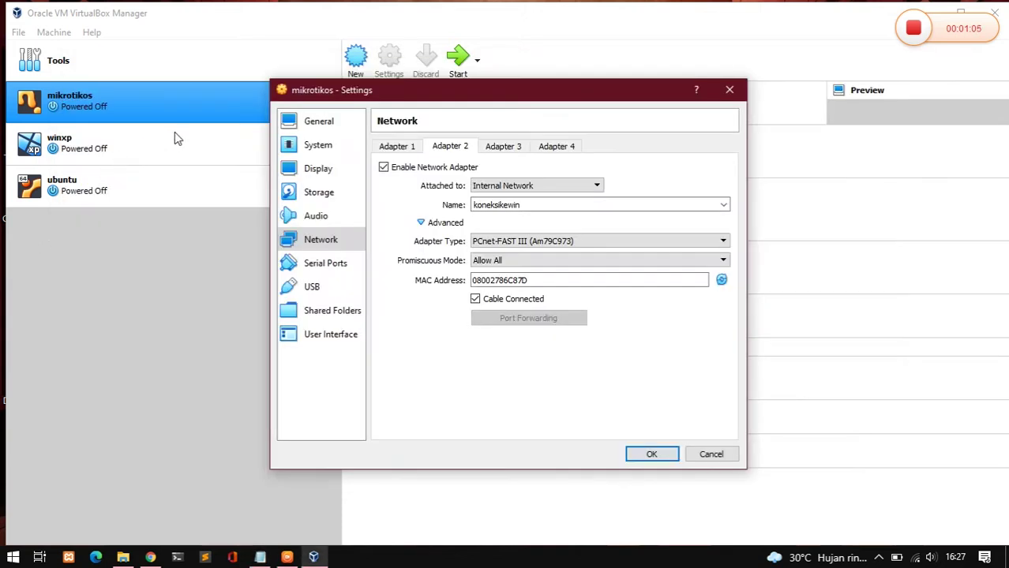
left_click(651, 454)
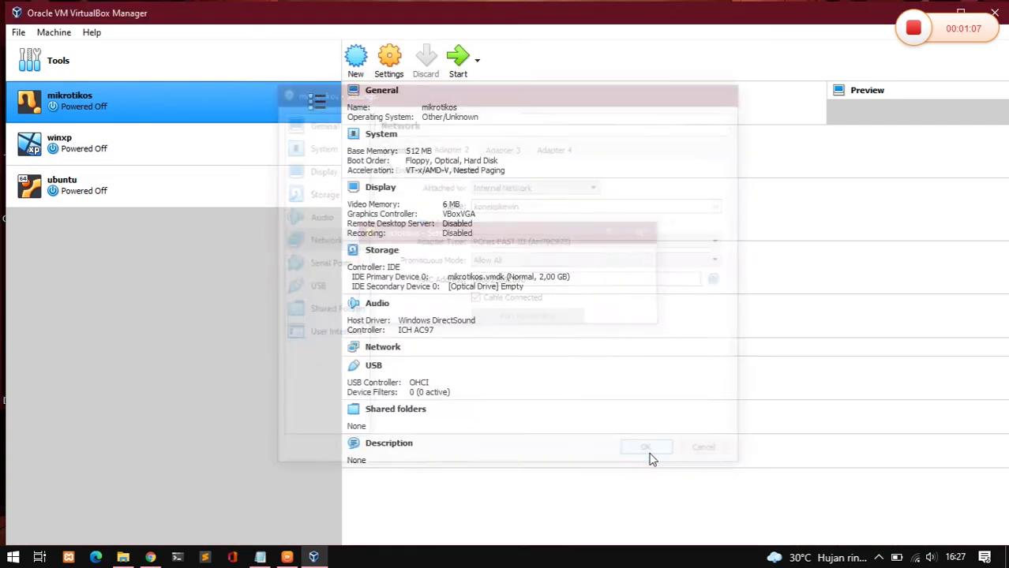
Step: Attach network Adapter 1 of the winxp machine to Internal Network with the name koneksikewin
left_click(234, 131)
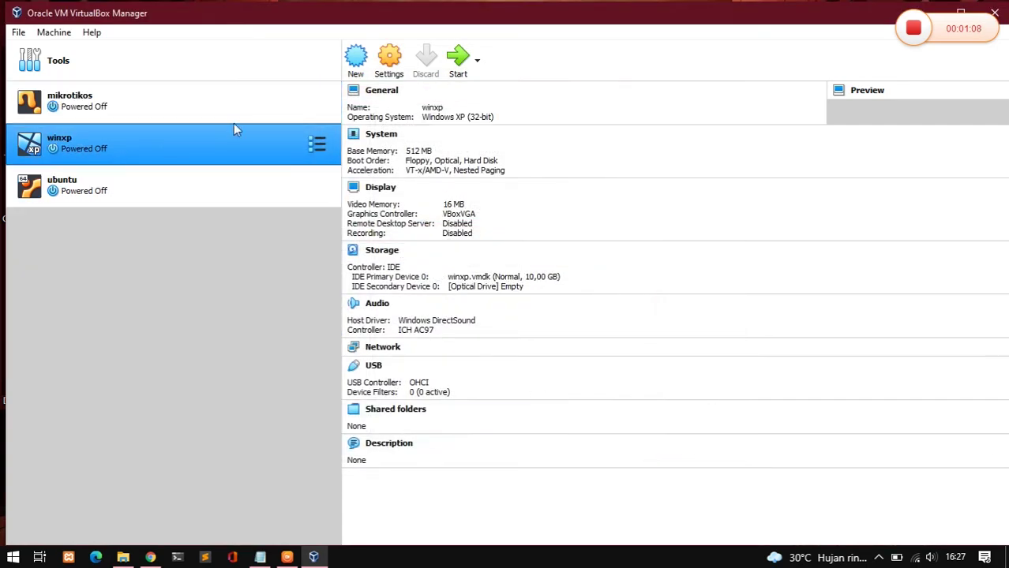
left_click(388, 78)
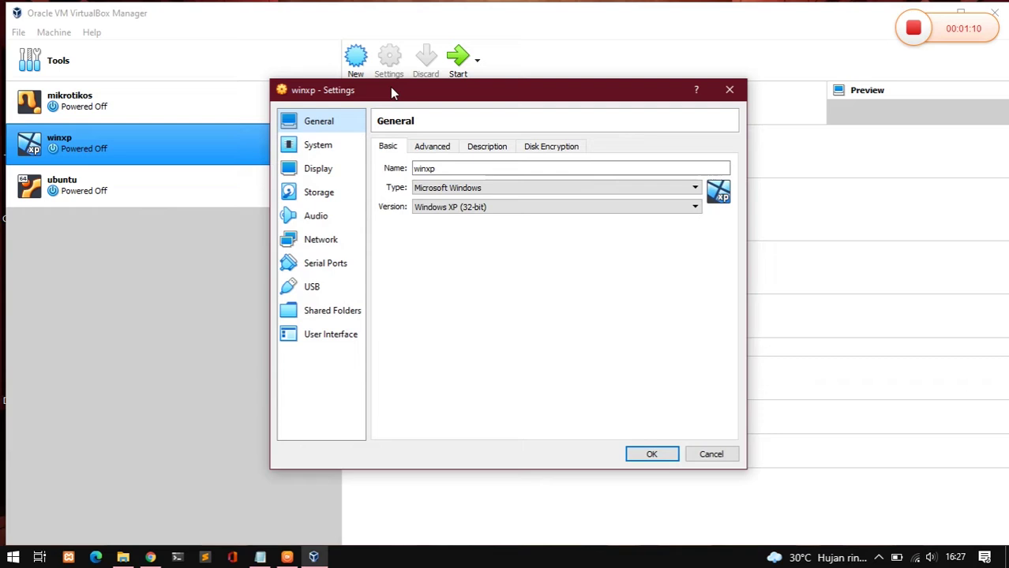
left_click(321, 245)
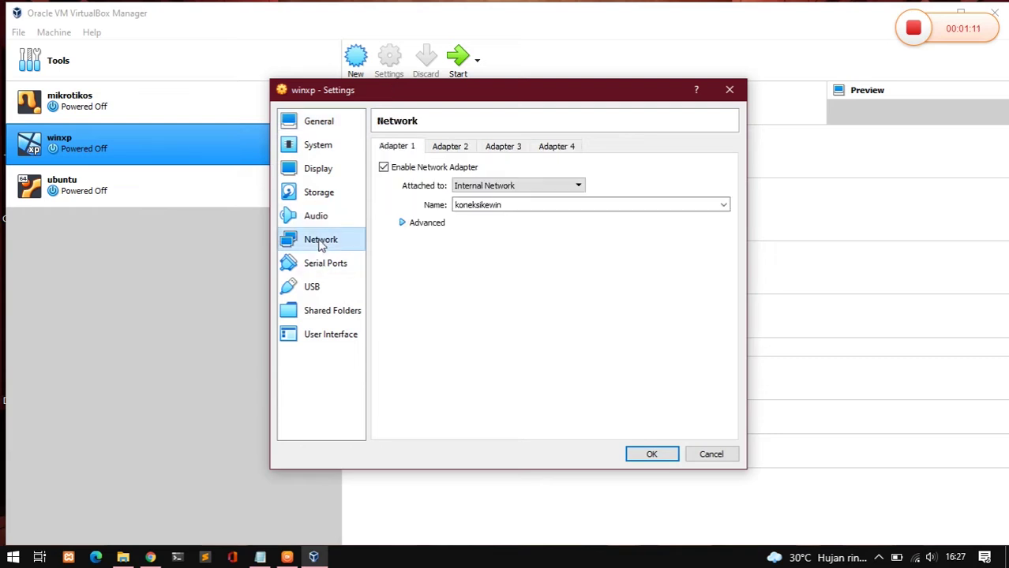
left_click(491, 187)
left_click(500, 217)
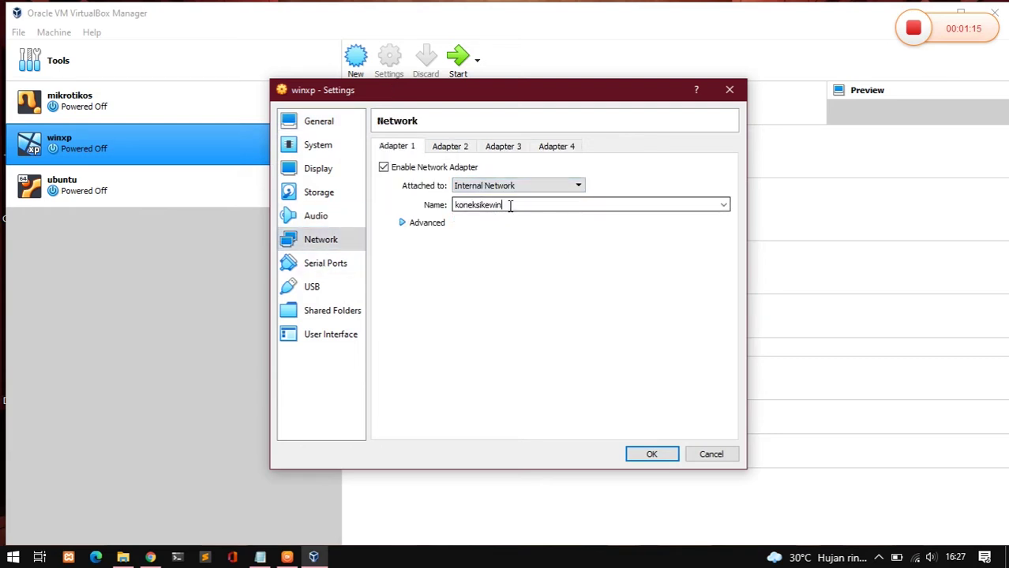
left_click_drag(509, 206, 456, 206)
Step: Set the promiscuous mode of the winxp machine's Adapter 1 to Allow All and save its settings
left_click(439, 226)
left_click(491, 260)
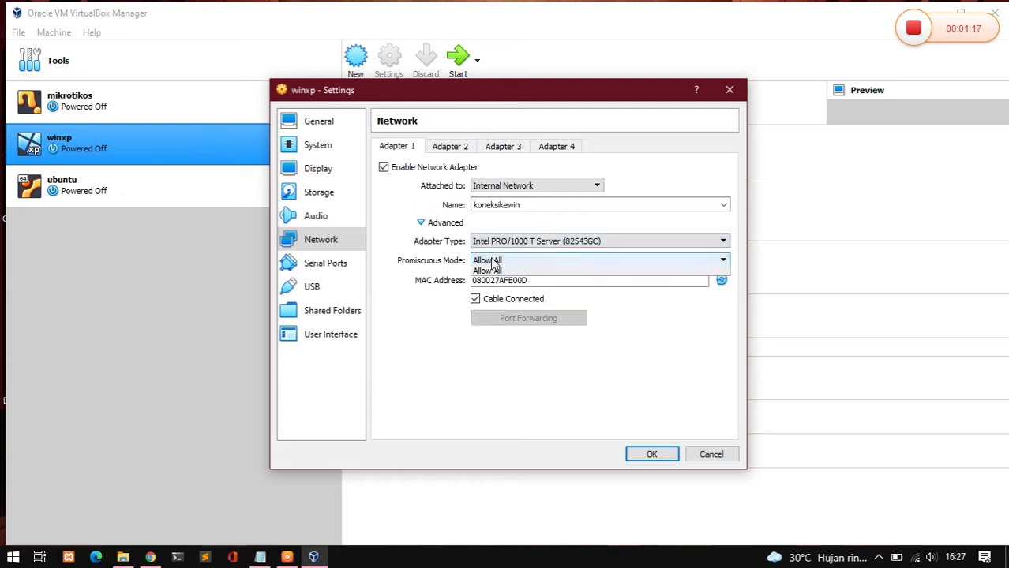
left_click(502, 289)
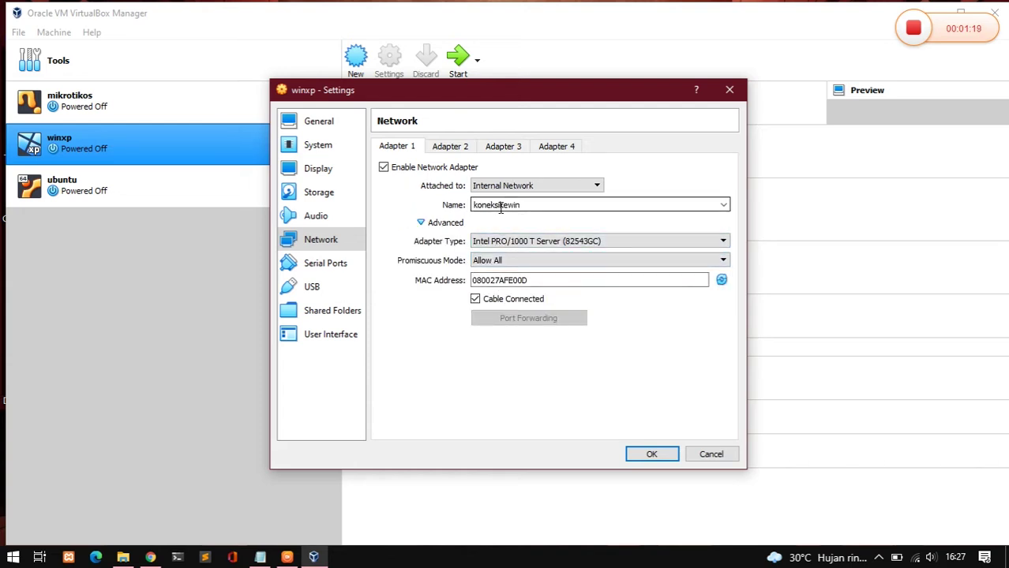
left_click(636, 457)
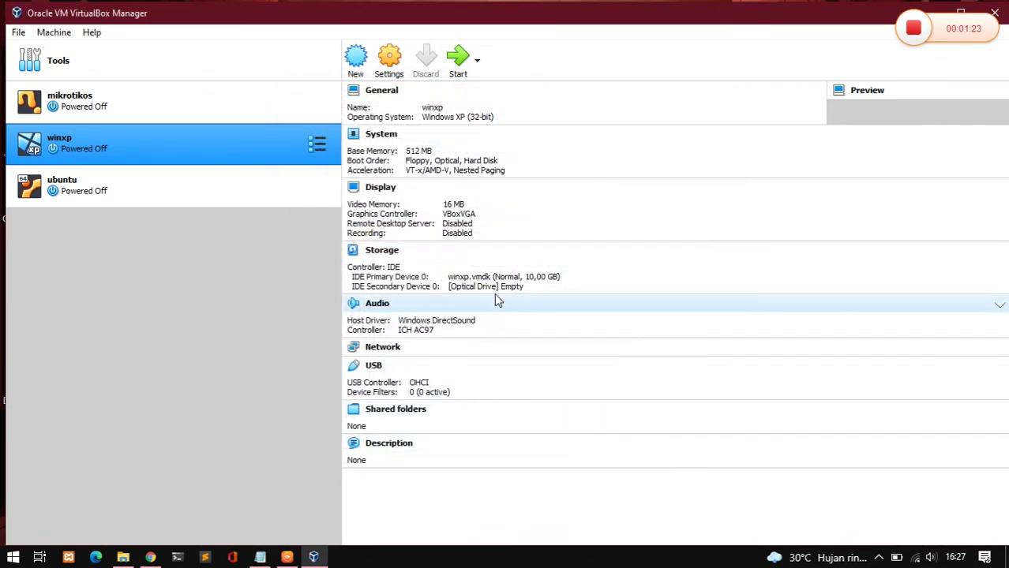
Step: Highlight item 10 in the Notepad instructions, then start the mikrotikos and winxp machines and dismiss the mouse integration notice
left_click(268, 558)
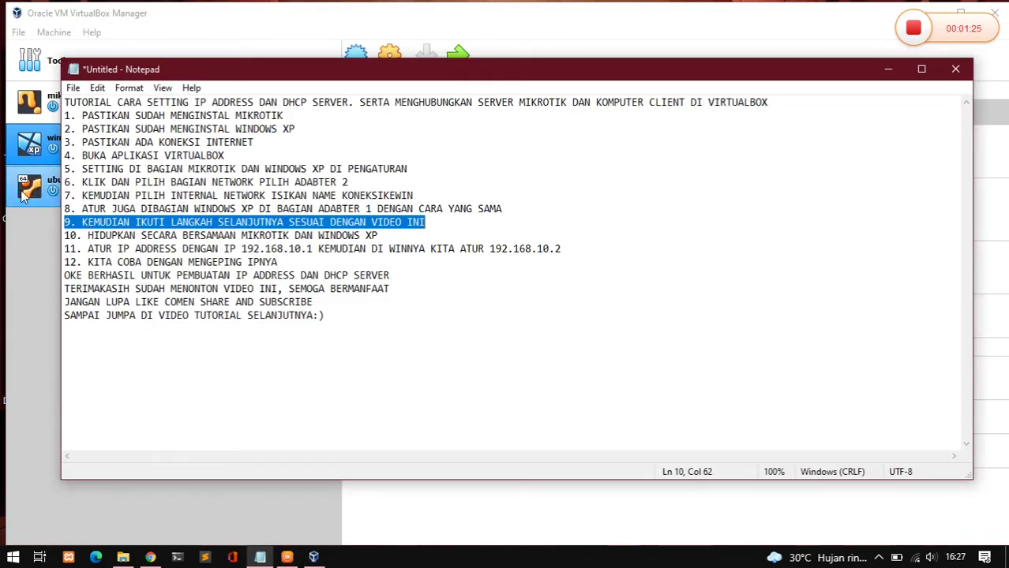
left_click_drag(67, 235, 385, 237)
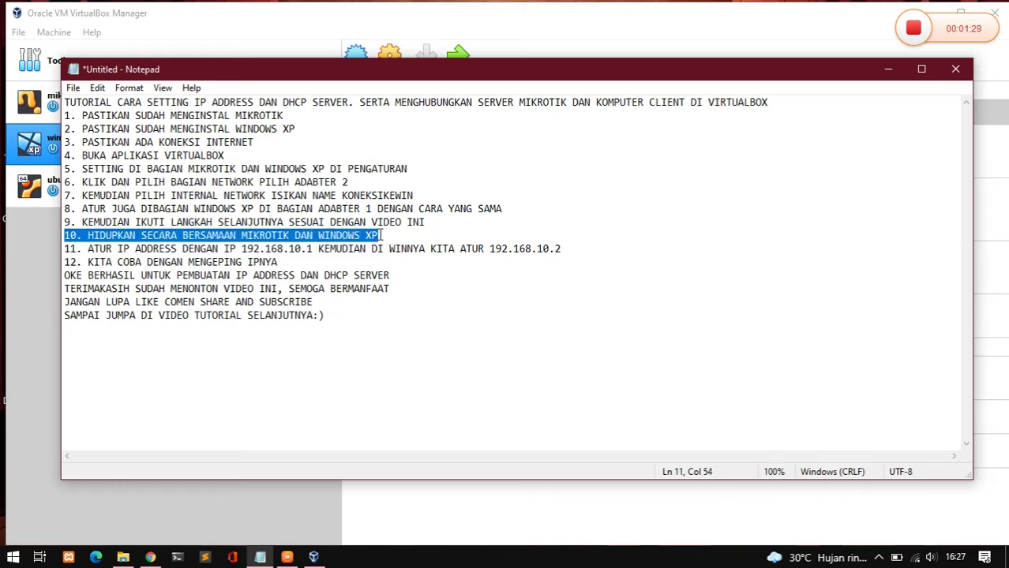
left_click(888, 69)
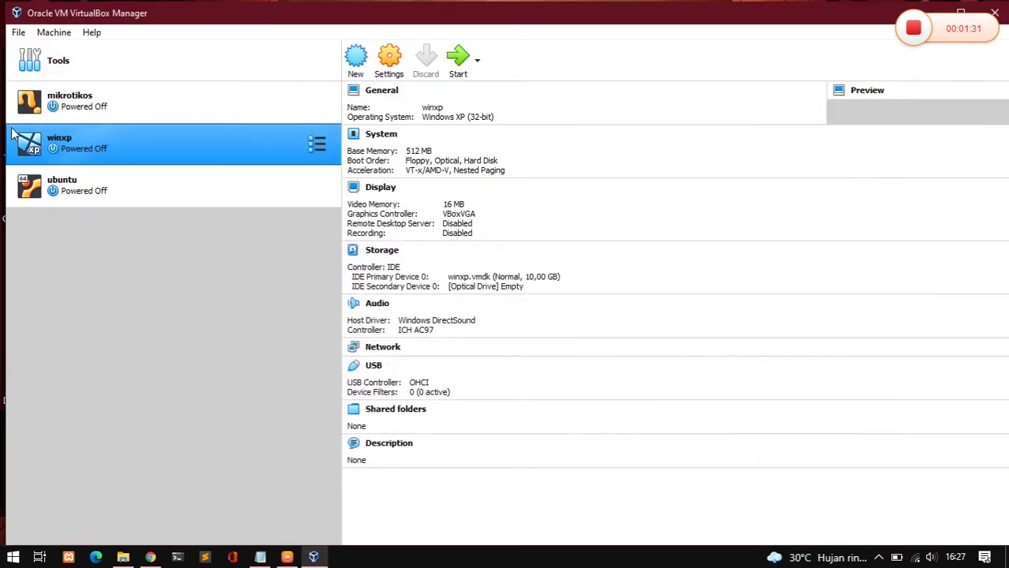
left_click(174, 118)
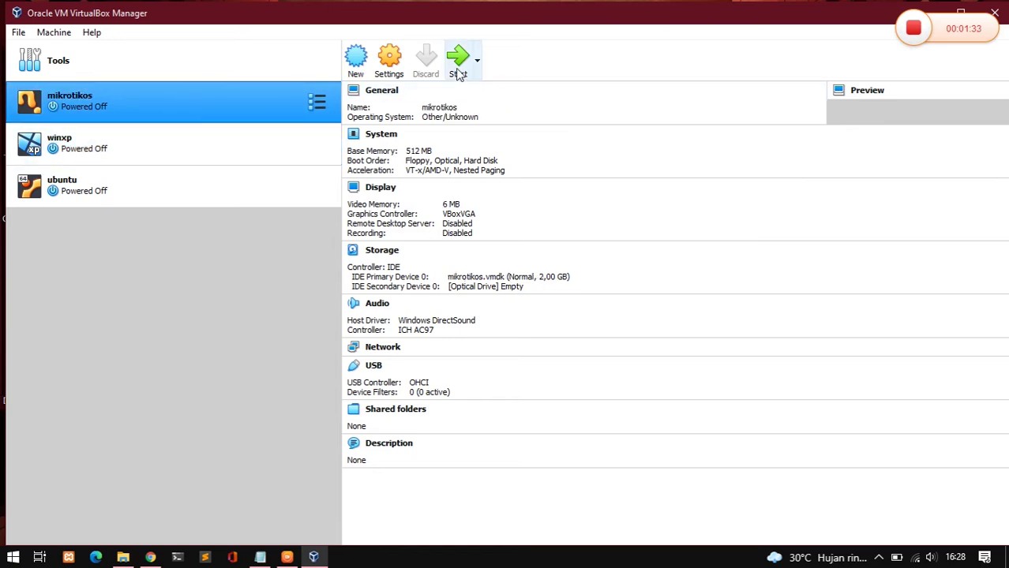
left_click(237, 134)
left_click(457, 57)
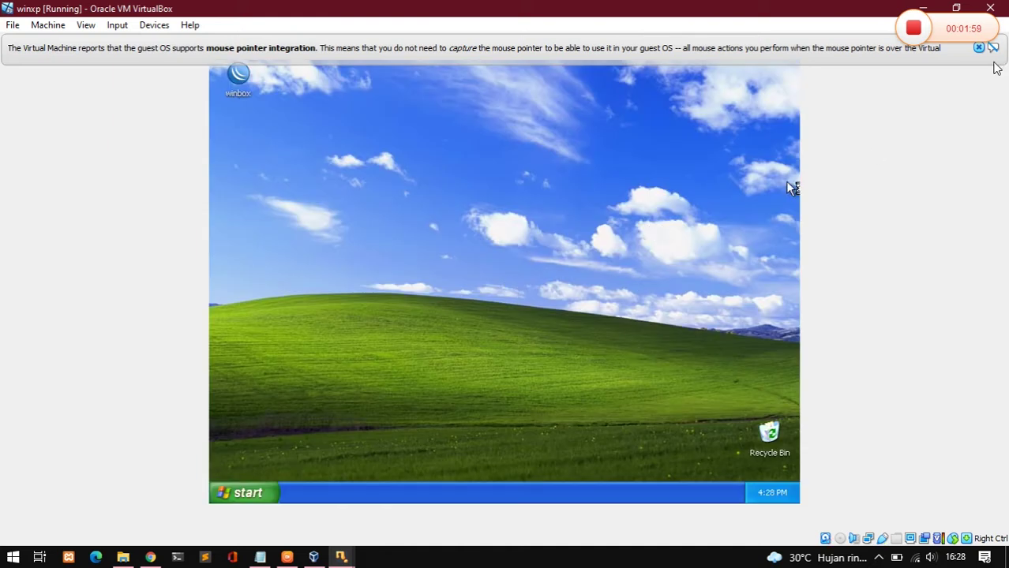
left_click(978, 48)
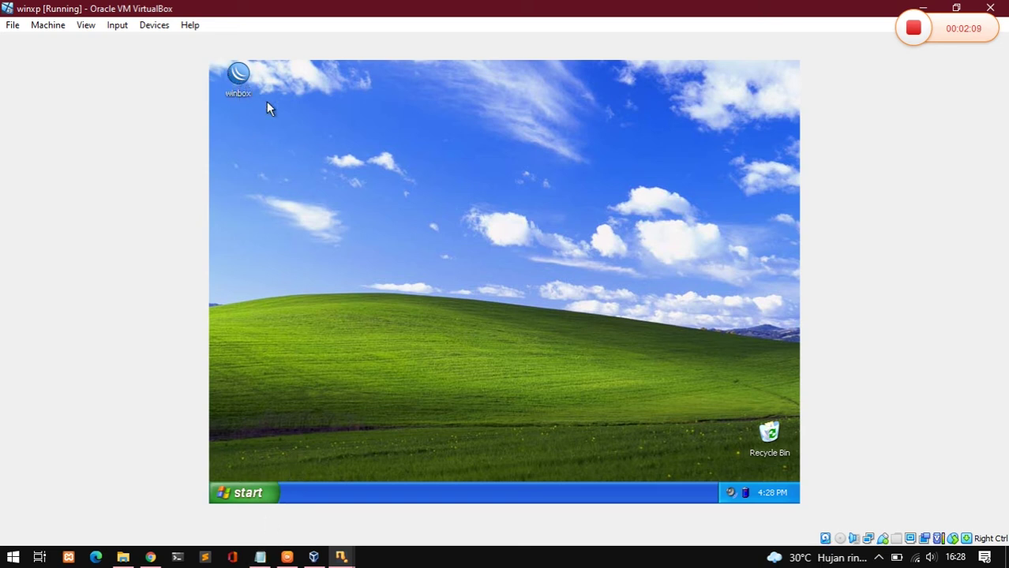
Step: Insert the line "BUKA APLIKASI WINBOX" below item 10 in the Notepad instructions, highlight item 11, and return to the winxp machine
left_click(260, 557)
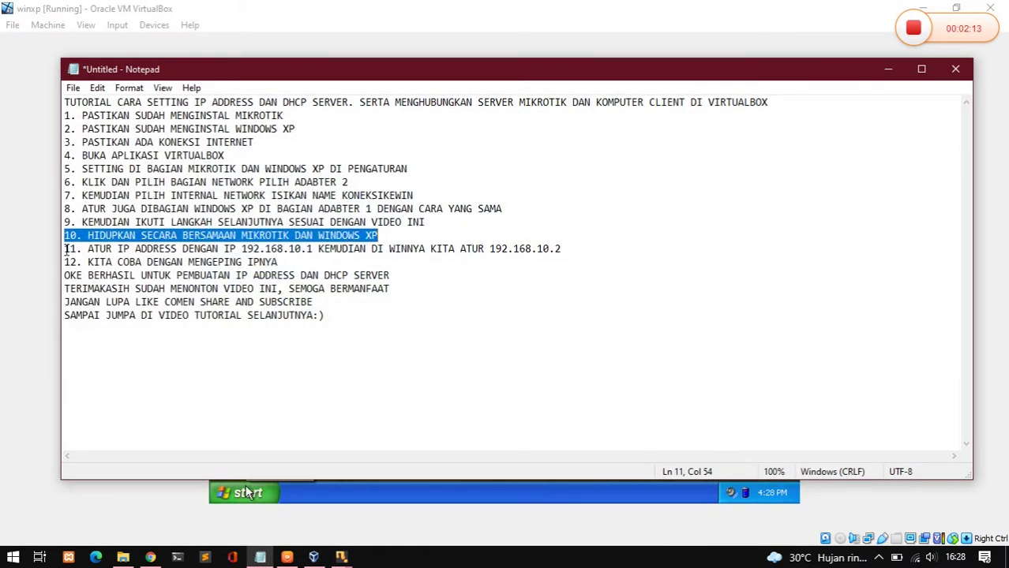
left_click(402, 235)
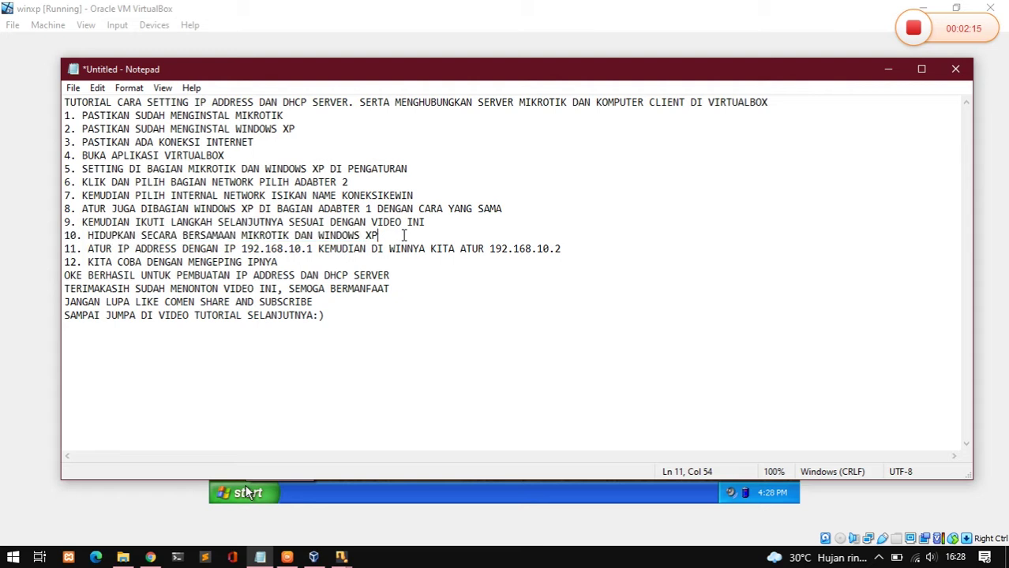
key("Return")
type("B")
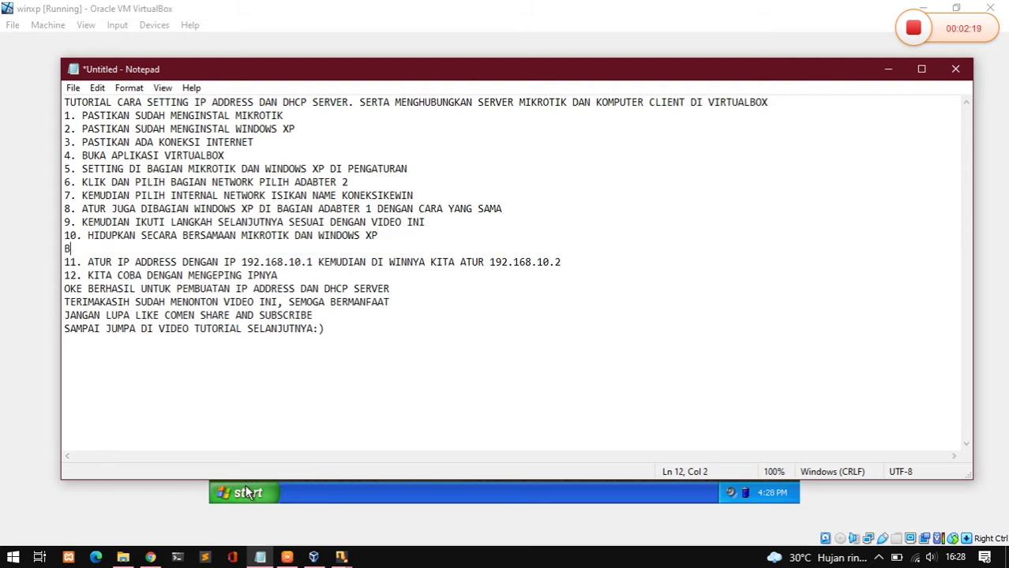
type("UKA APLIKA")
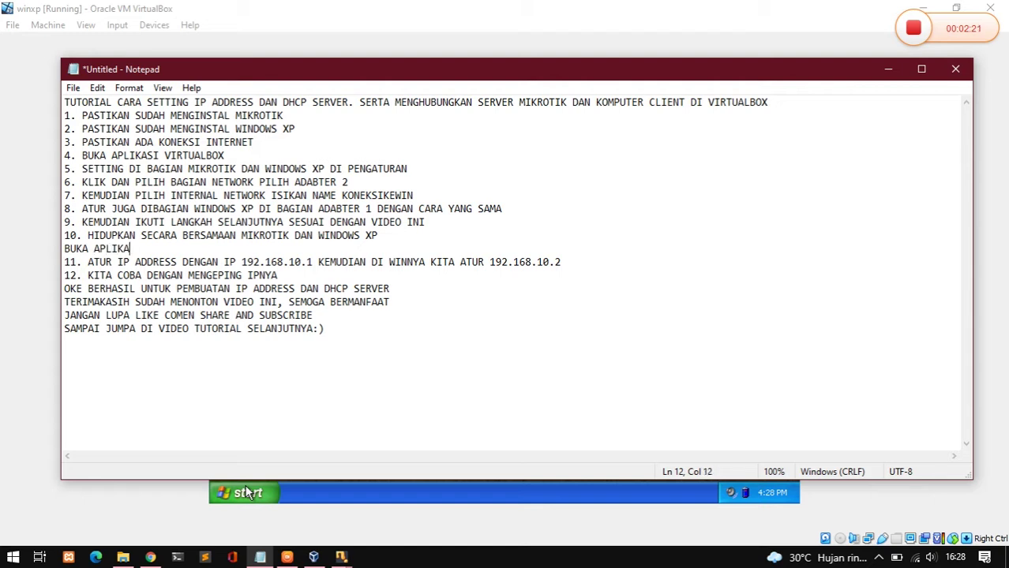
type("SI WINBOX")
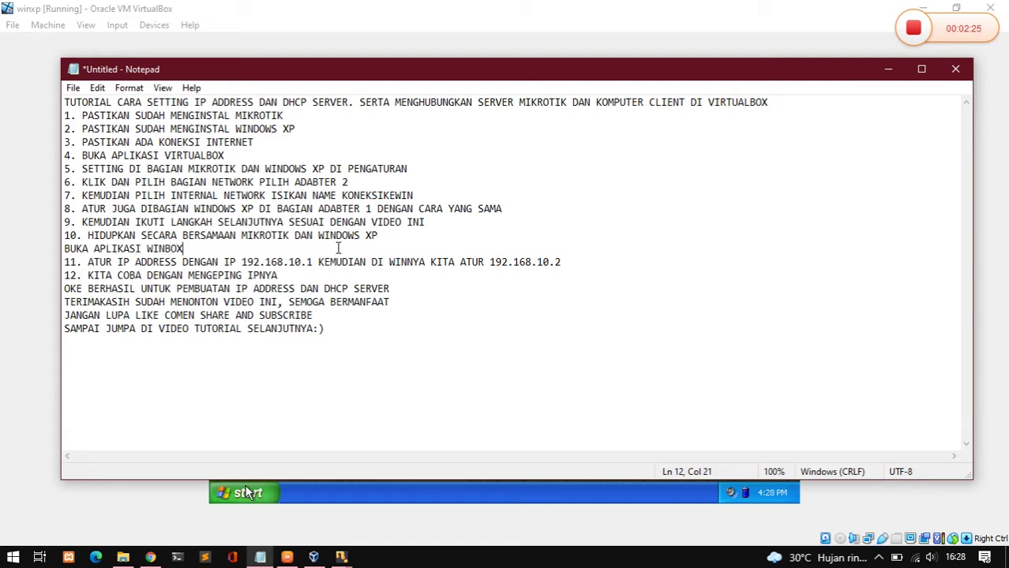
left_click_drag(63, 262, 593, 262)
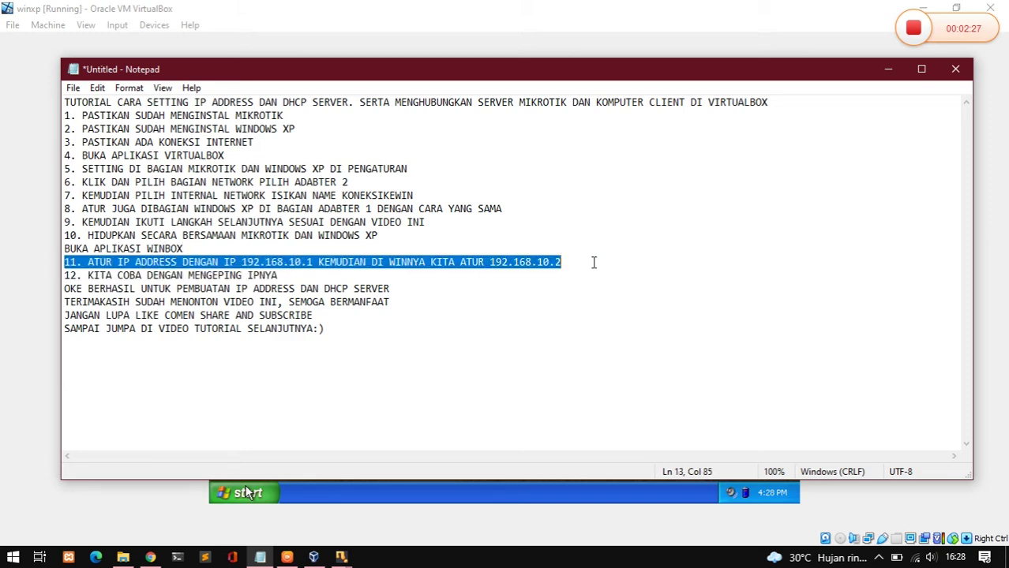
left_click(887, 71)
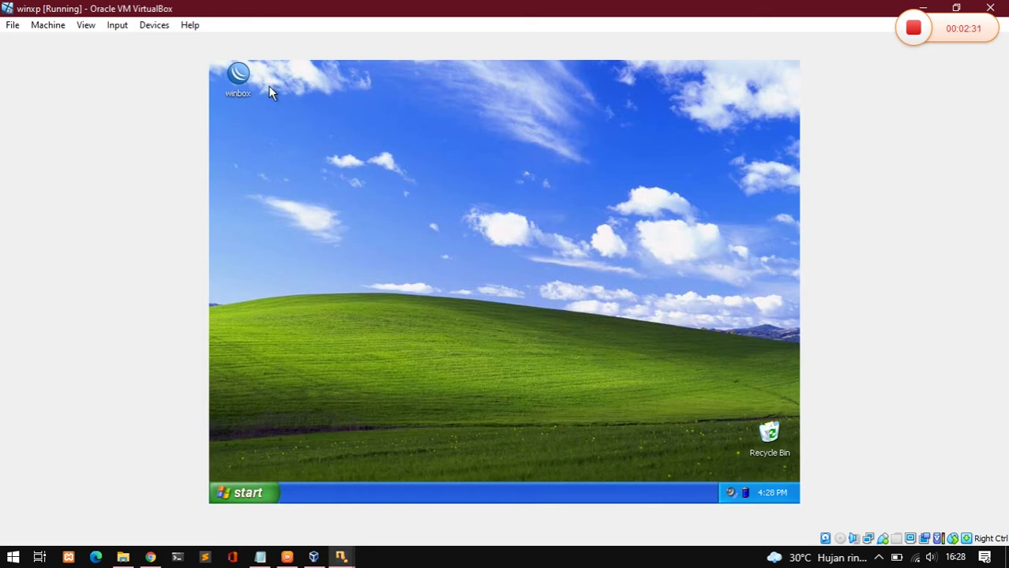
Step: Launch WinBox, refresh the neighbor list, connect to the discovered MikroTik router as admin, and dismiss the security warning balloon
double_click(241, 85)
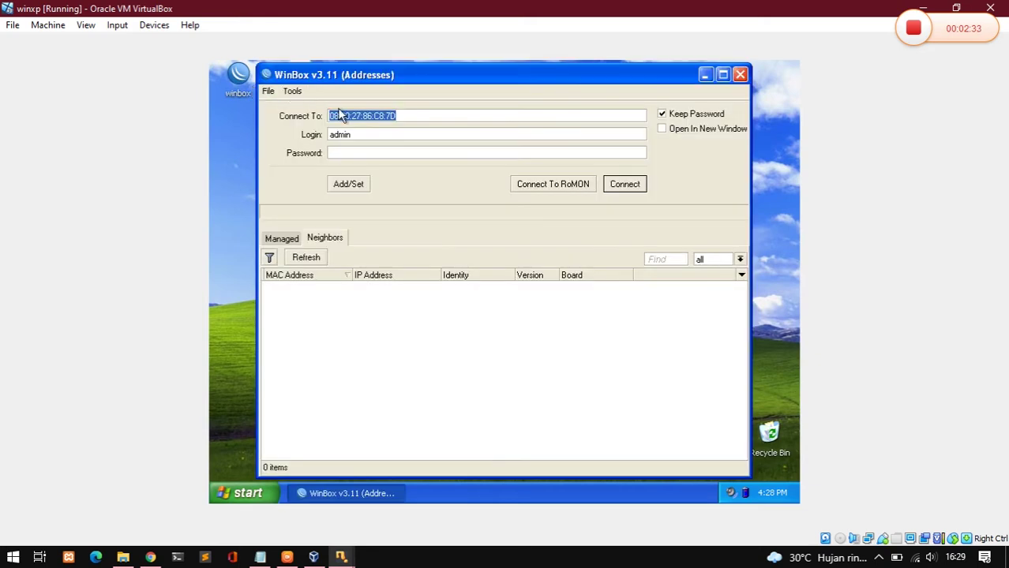
left_click(307, 262)
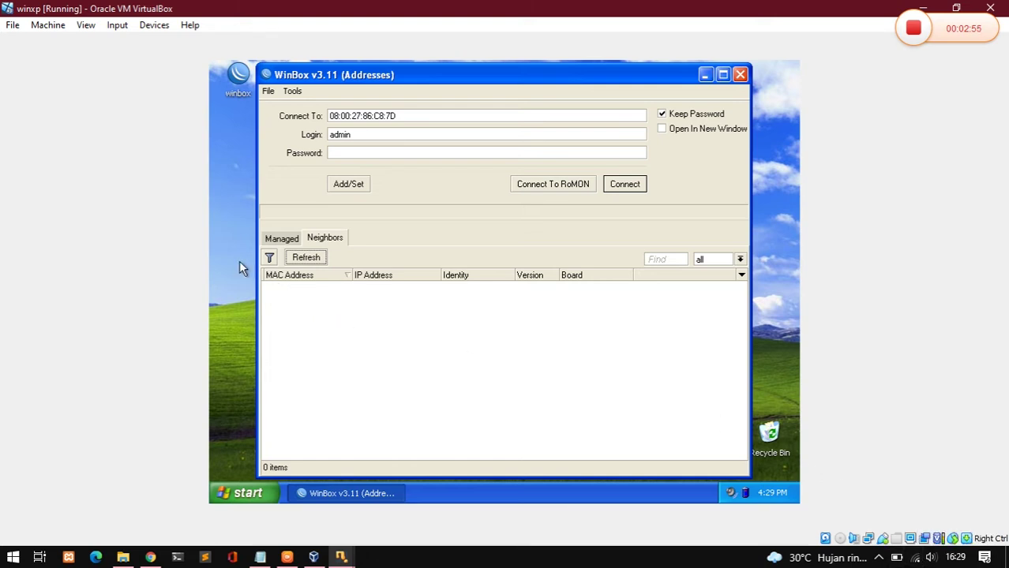
left_click(303, 258)
left_click(289, 241)
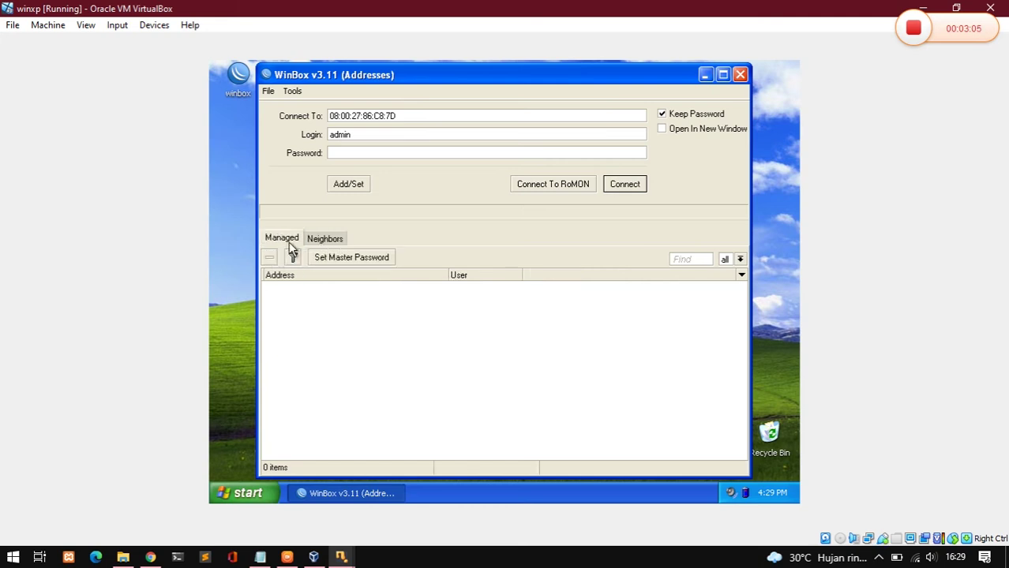
left_click(316, 245)
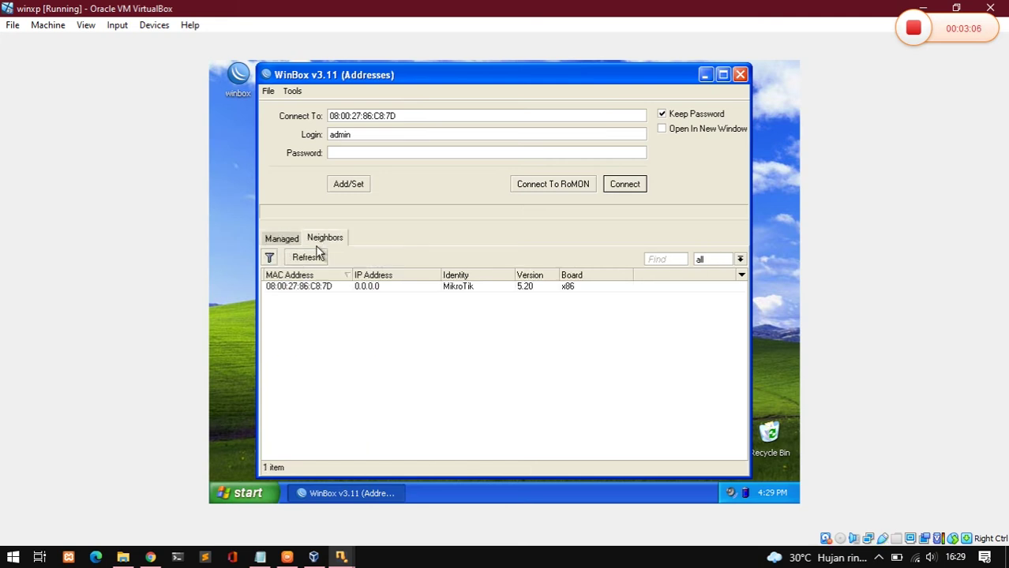
left_click(282, 288)
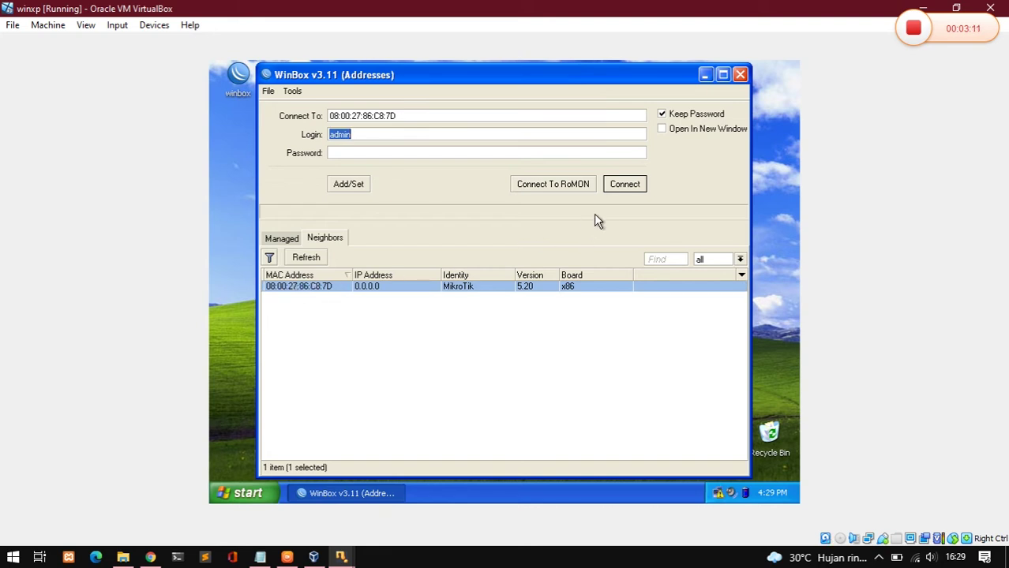
left_click(612, 186)
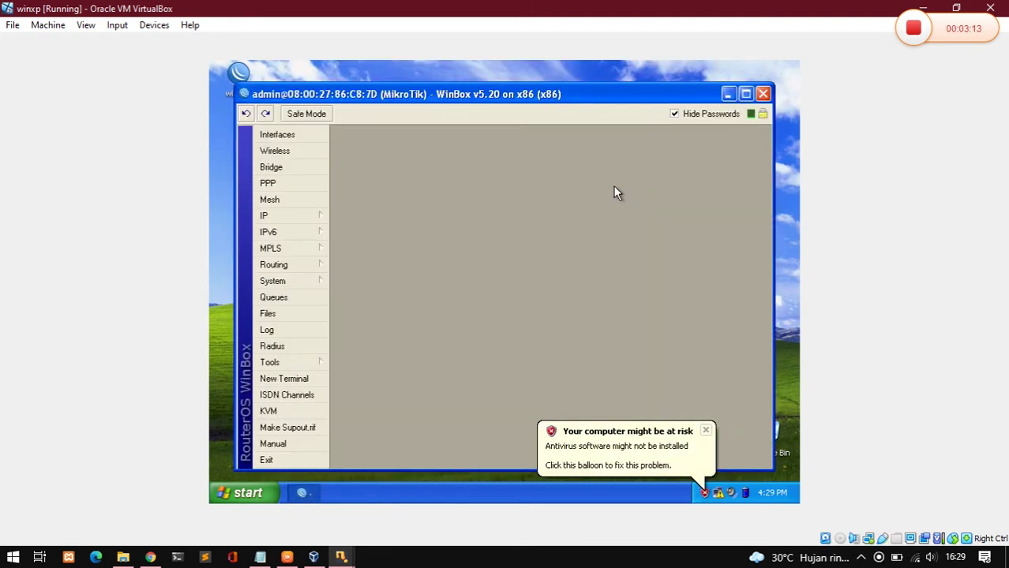
left_click(702, 432)
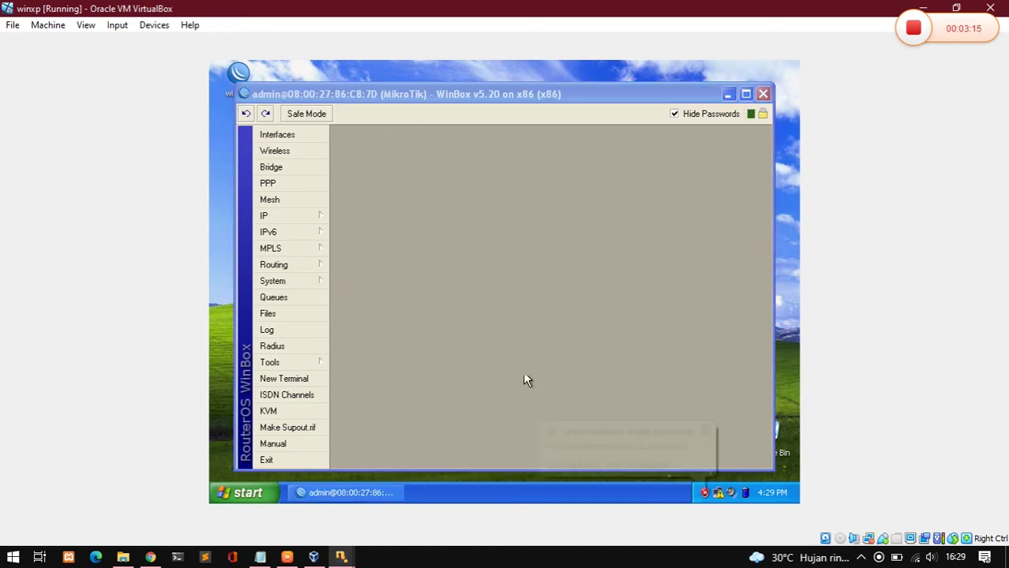
Step: Rename the router's ether2 interface to koneksikewin and apply the change
left_click(285, 136)
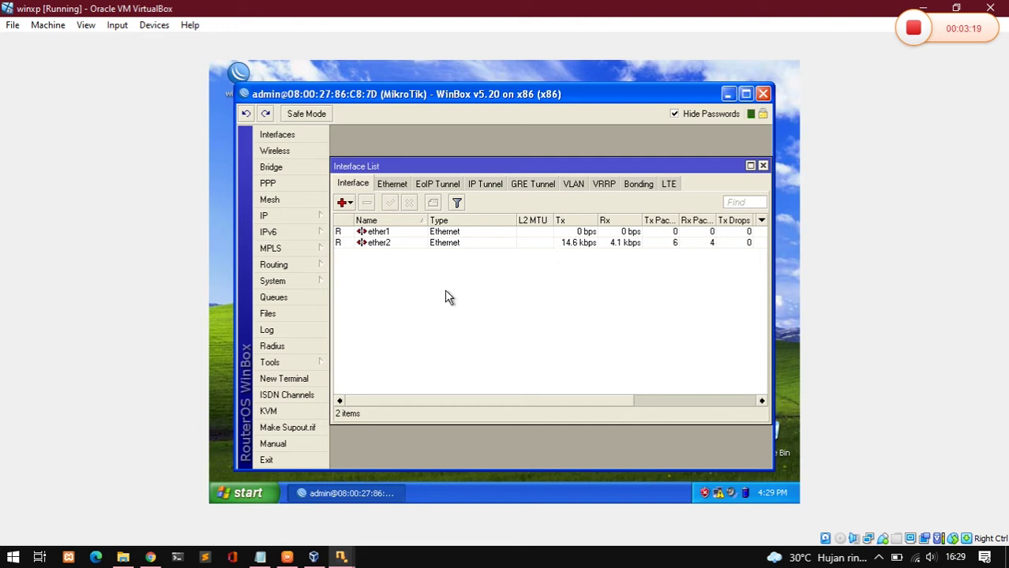
left_click(375, 244)
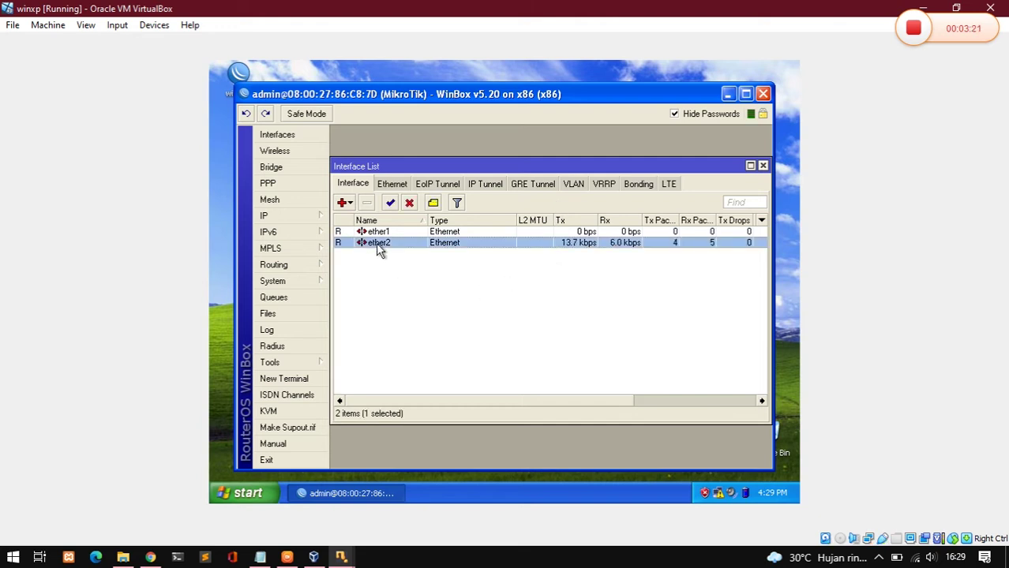
double_click(376, 243)
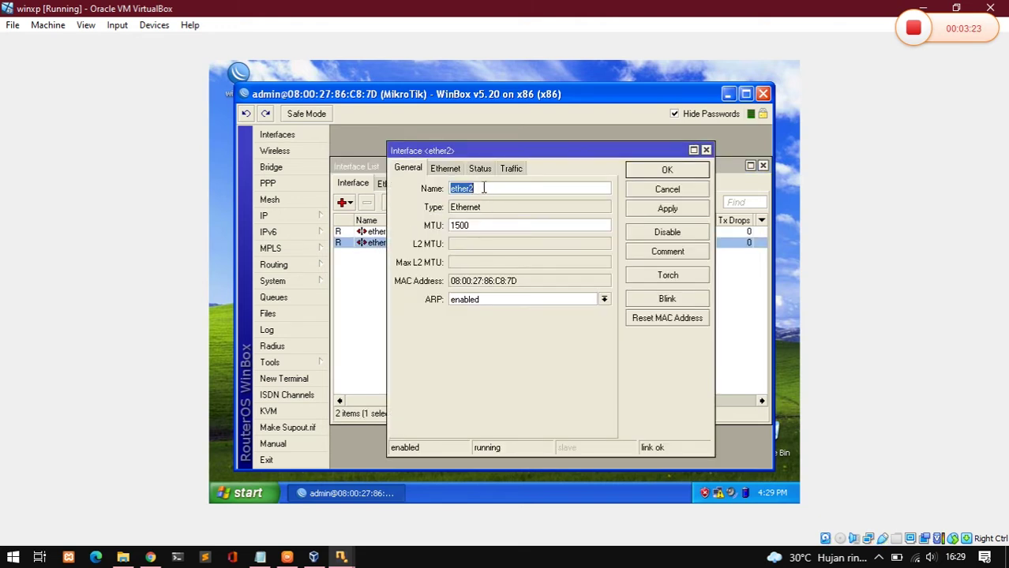
key("BackSpace")
type("k")
key("BackSpace")
type("koneksikewin")
left_click_drag(495, 188, 435, 187)
left_click(653, 208)
left_click(656, 172)
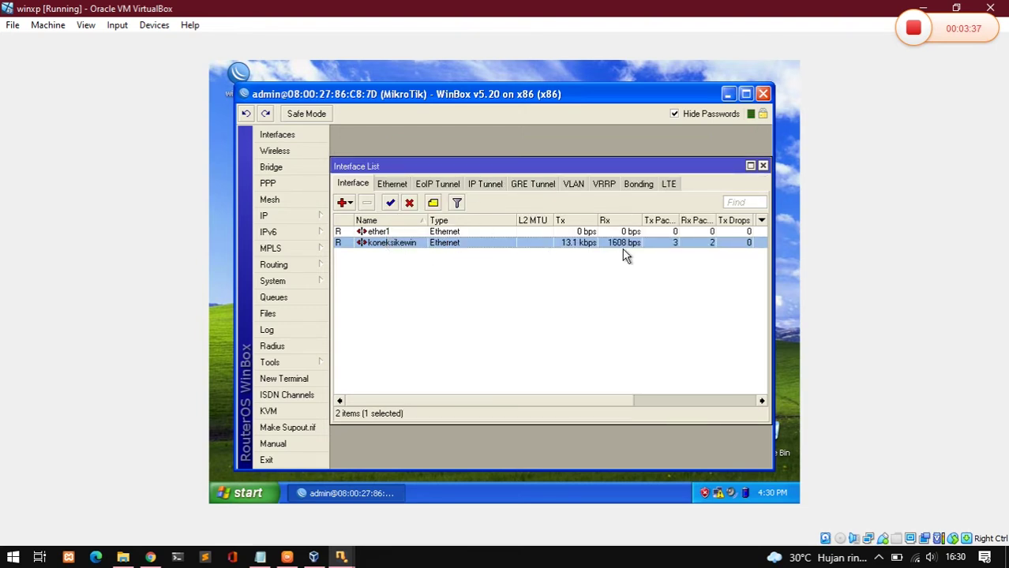
Step: Add the IP address 192.168.10.1/24 to the router's koneksikewin interface
left_click(295, 216)
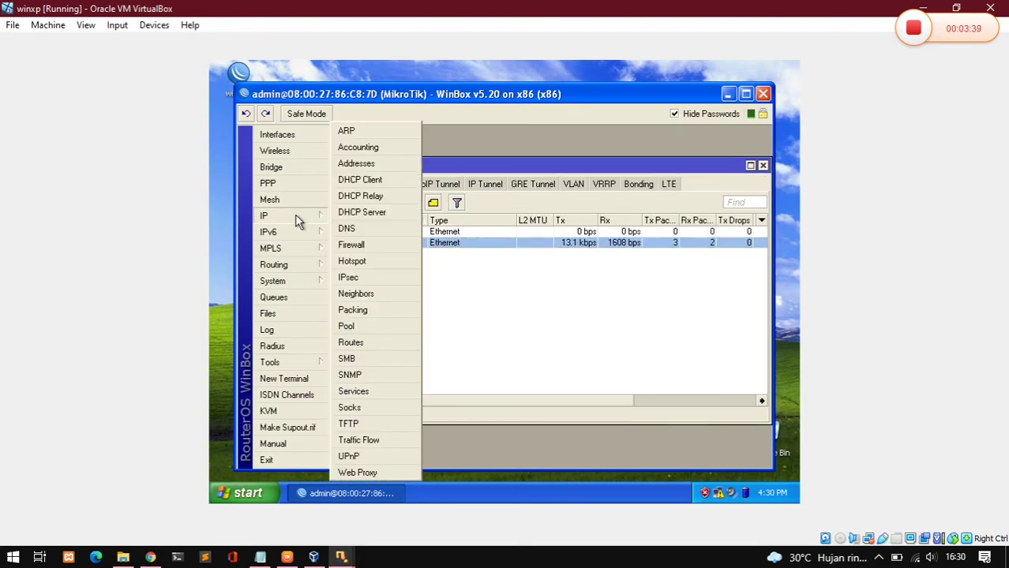
left_click(359, 165)
left_click(437, 195)
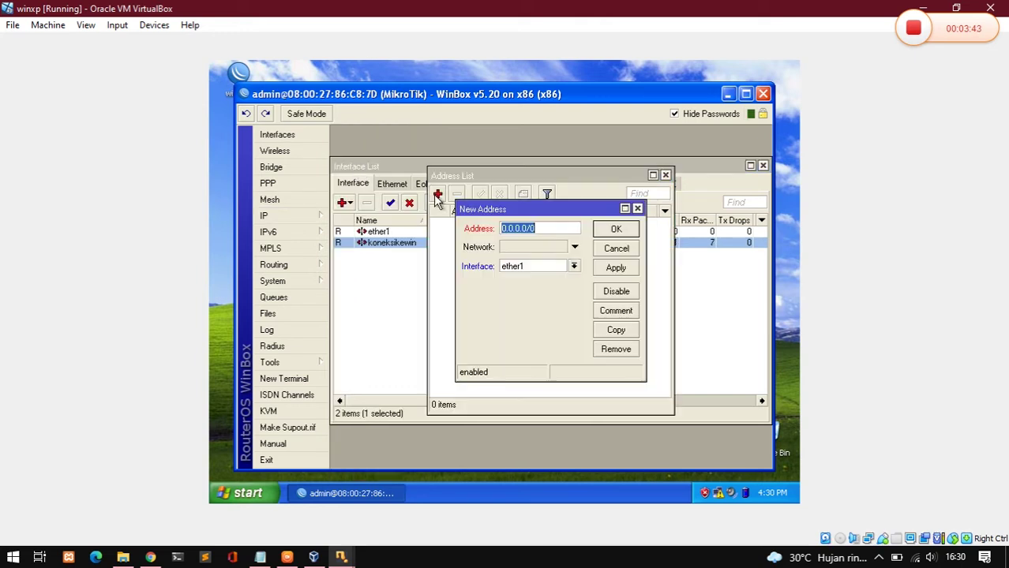
key("BackSpace")
type("192.168.1")
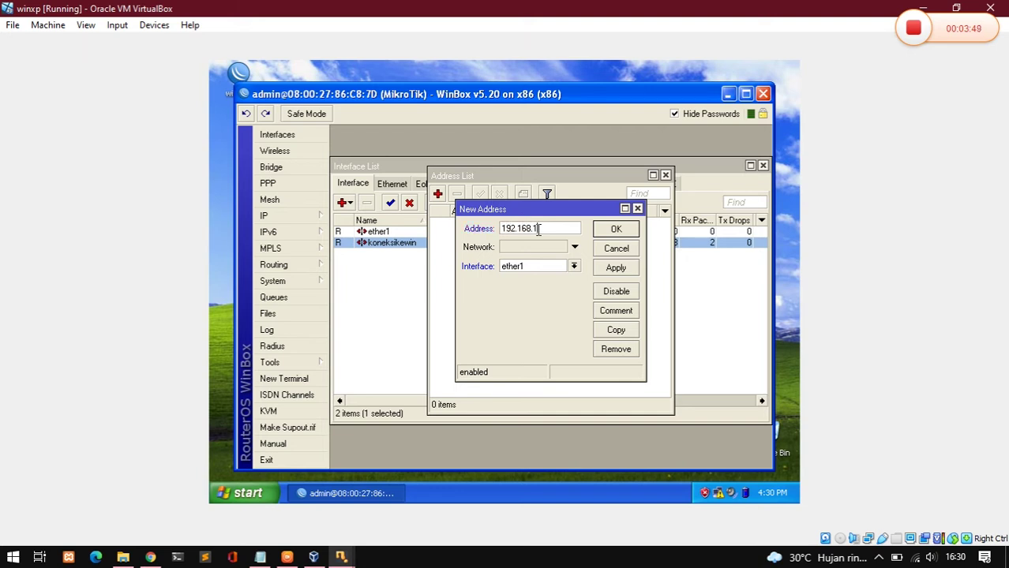
type("0.1/24")
left_click(574, 266)
left_click(550, 287)
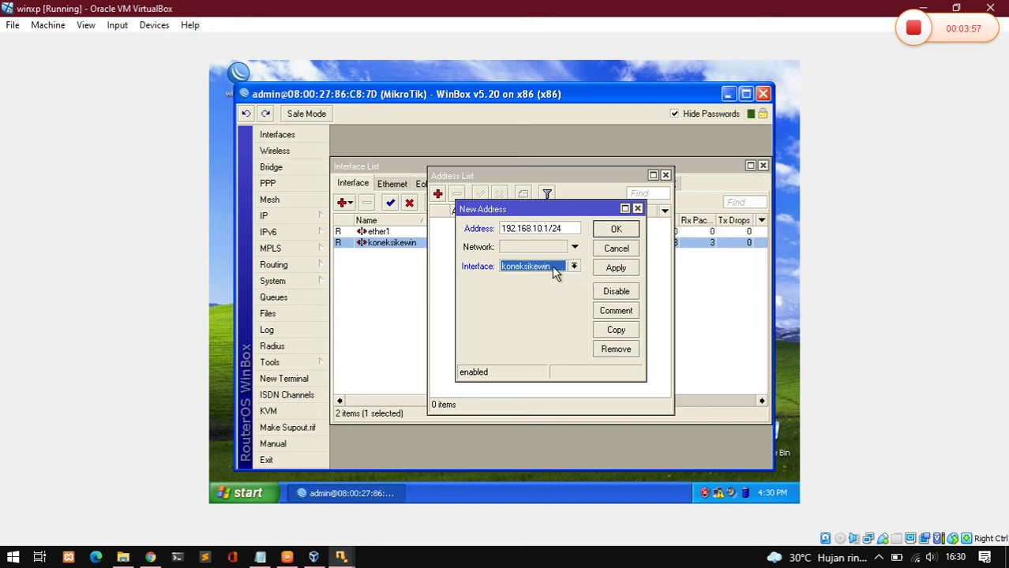
left_click(611, 270)
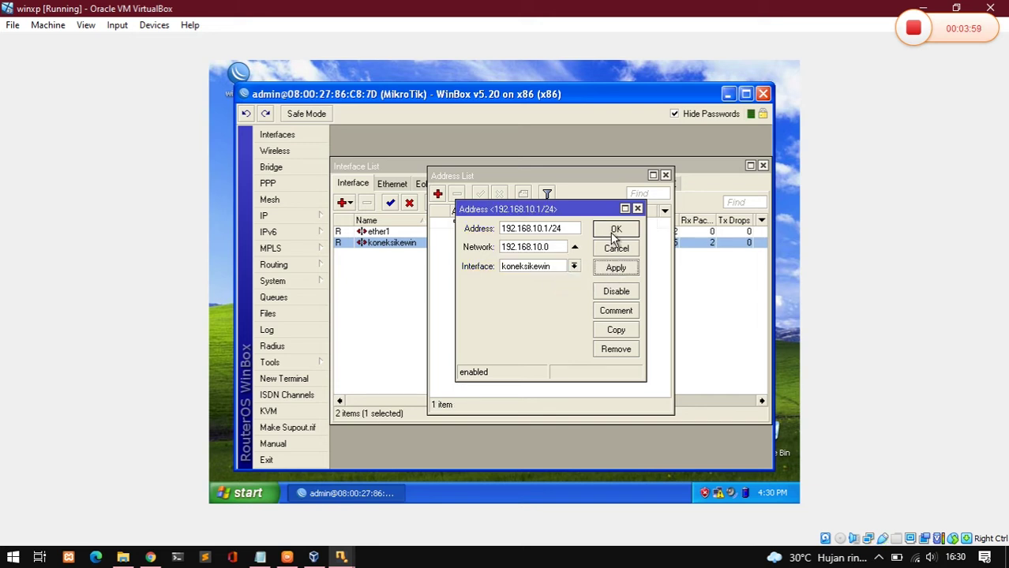
left_click(614, 231)
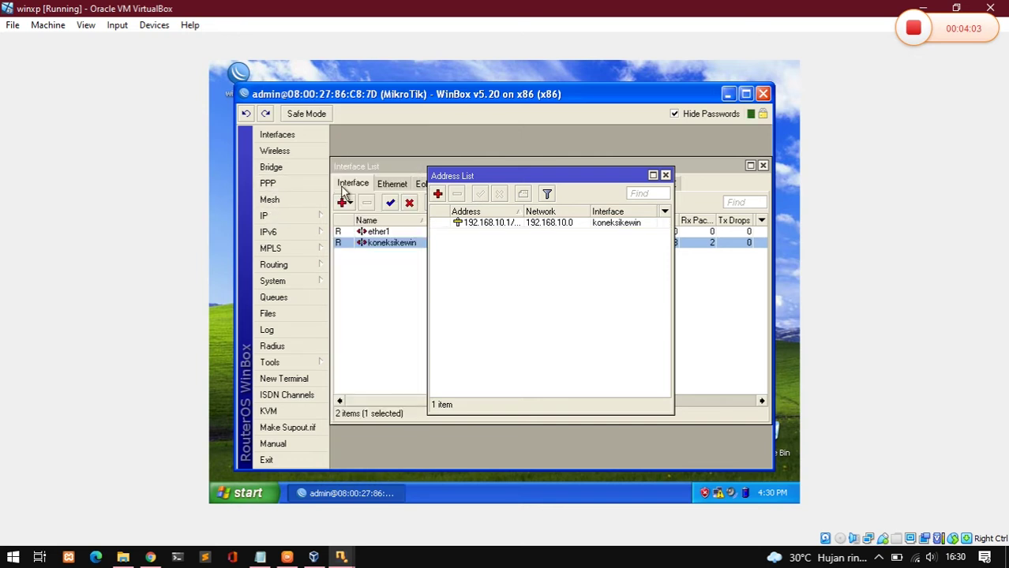
Step: Start the DHCP Setup wizard on the router and choose koneksikewin as the DHCP server interface
mouse_move(299, 218)
left_click(361, 213)
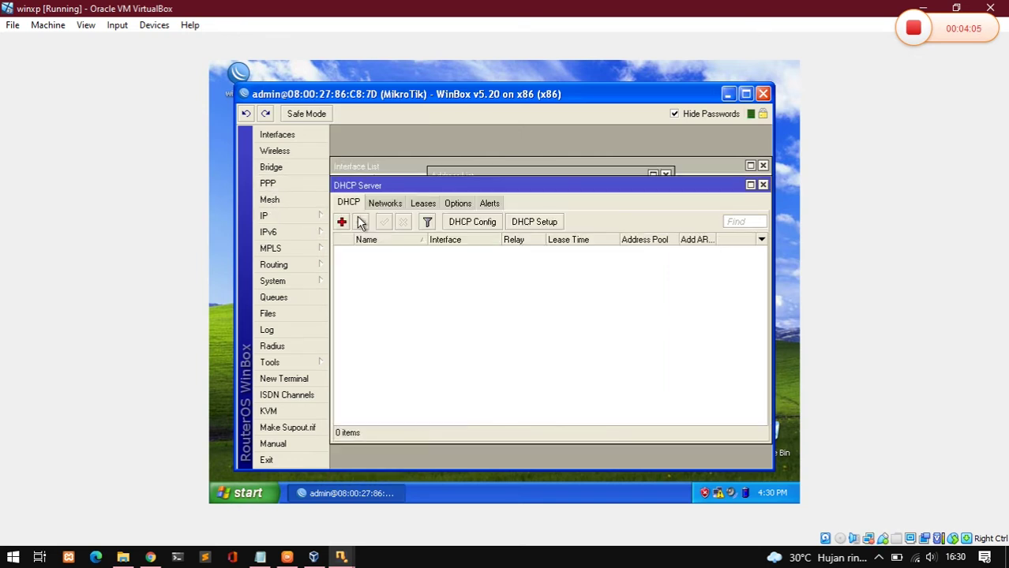
left_click(536, 223)
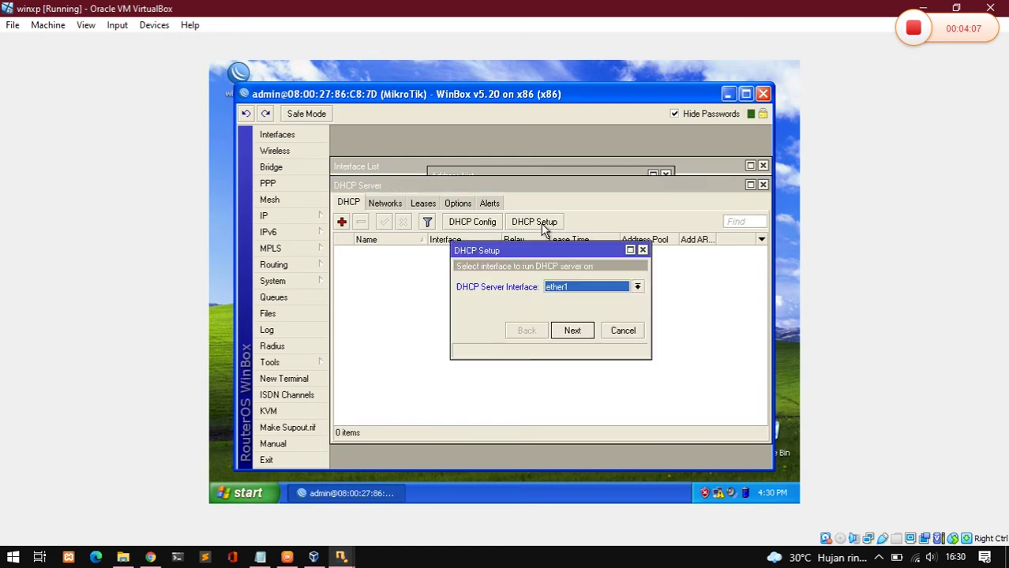
left_click(637, 287)
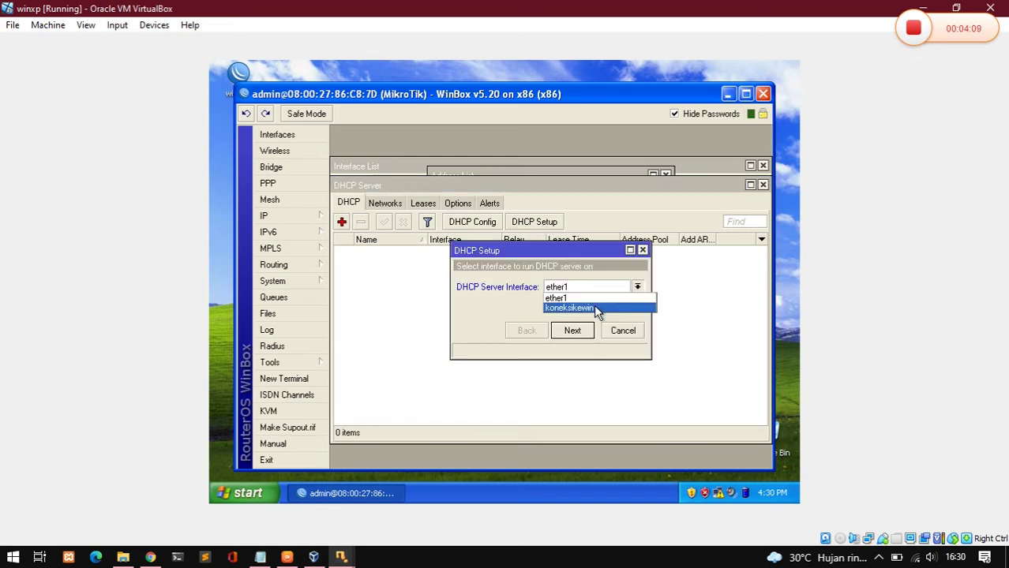
left_click(631, 309)
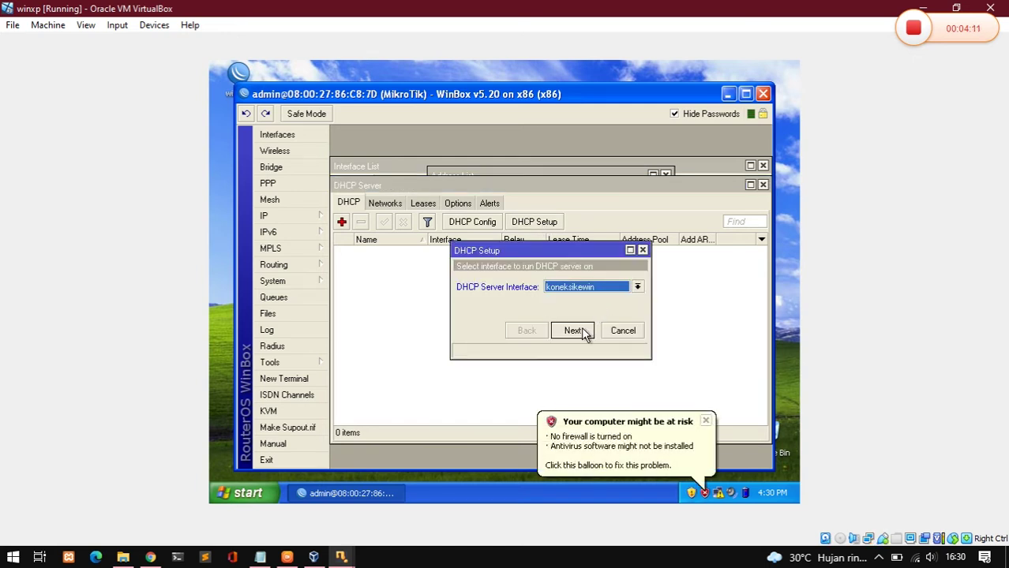
left_click(572, 331)
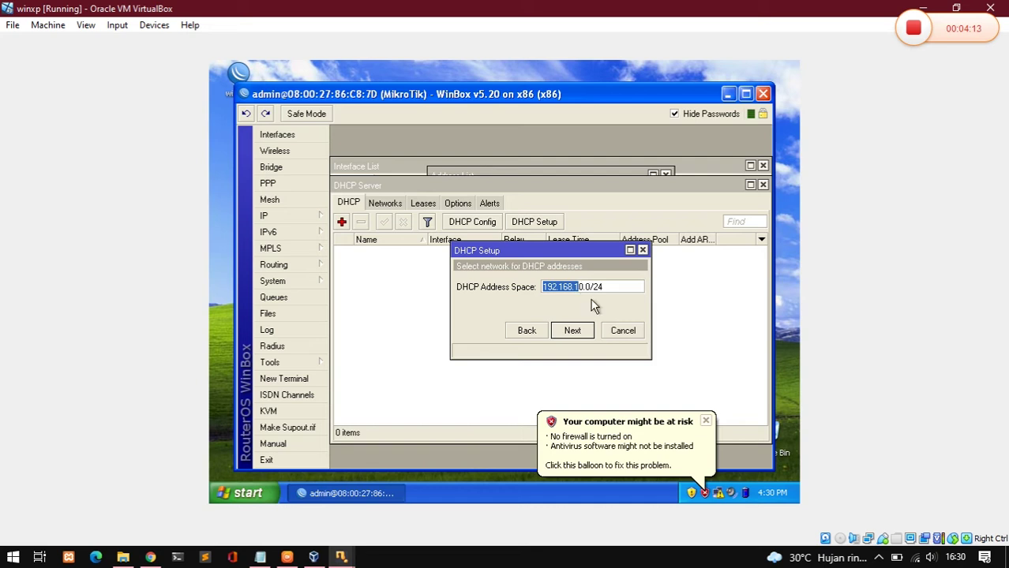
Step: Finish DHCP Setup with network 192.168.10.0/24, gateway 192.168.10.1, the suggested address pool, DNS 8.8.8.8 and a 3d 00:00:00 lease, then dismiss the security balloon
left_click(580, 331)
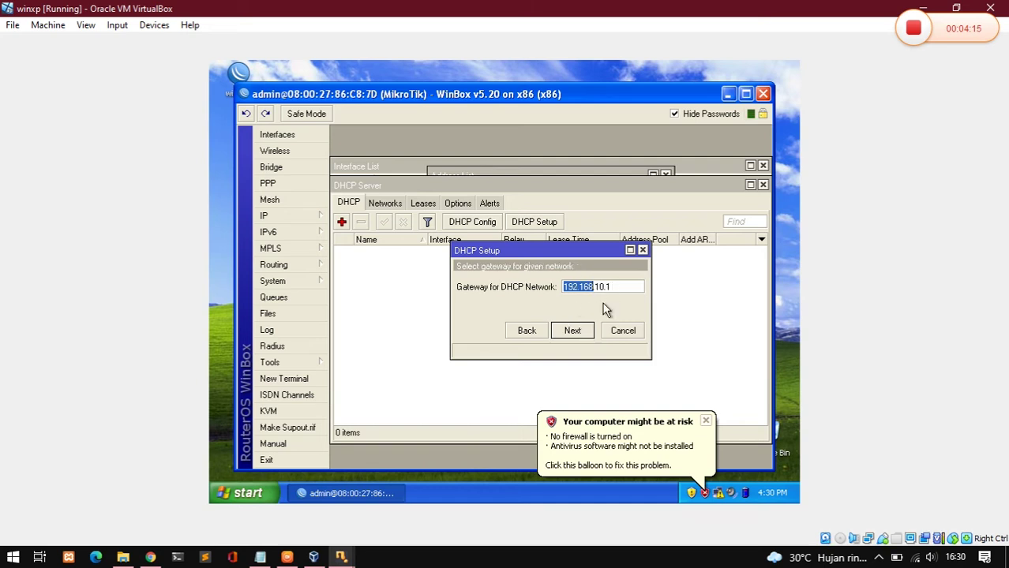
left_click(579, 332)
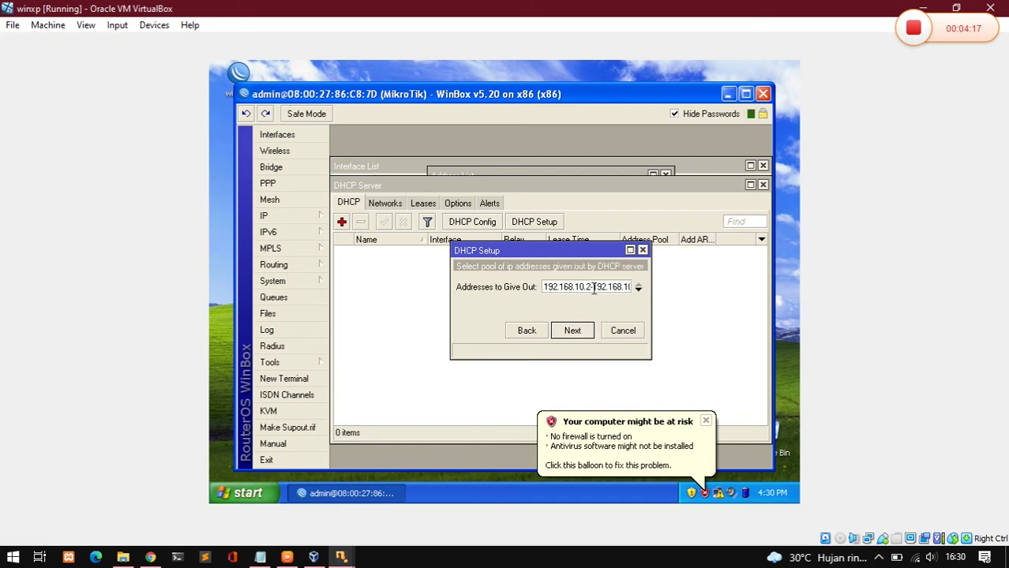
left_click(573, 330)
left_click_drag(551, 289, 516, 290)
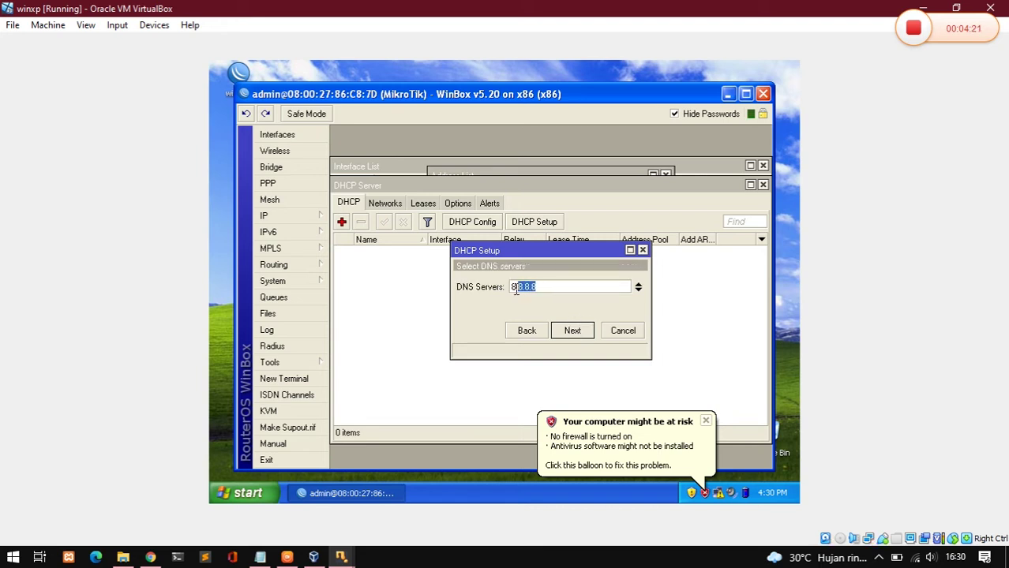
left_click(573, 331)
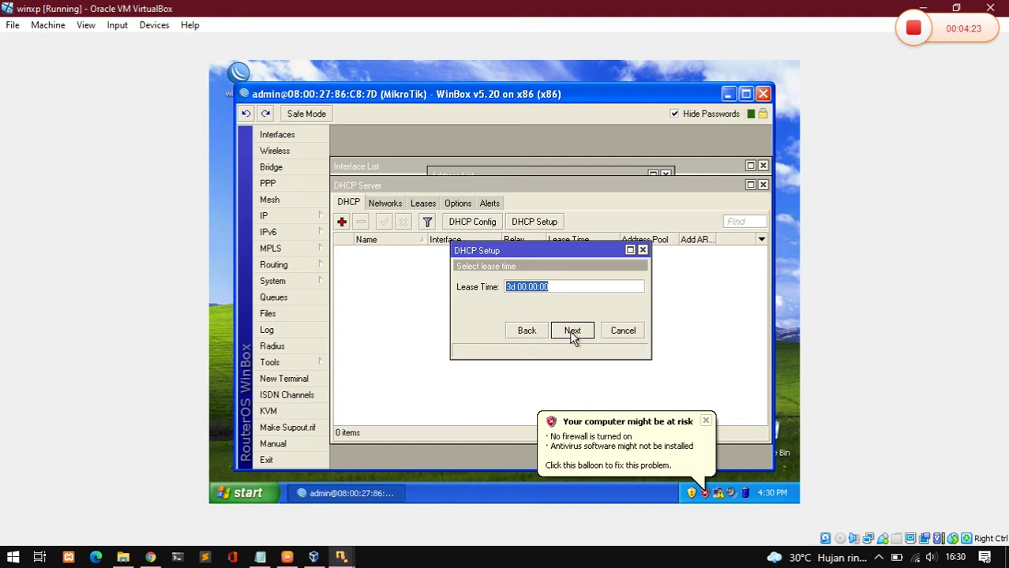
left_click(573, 331)
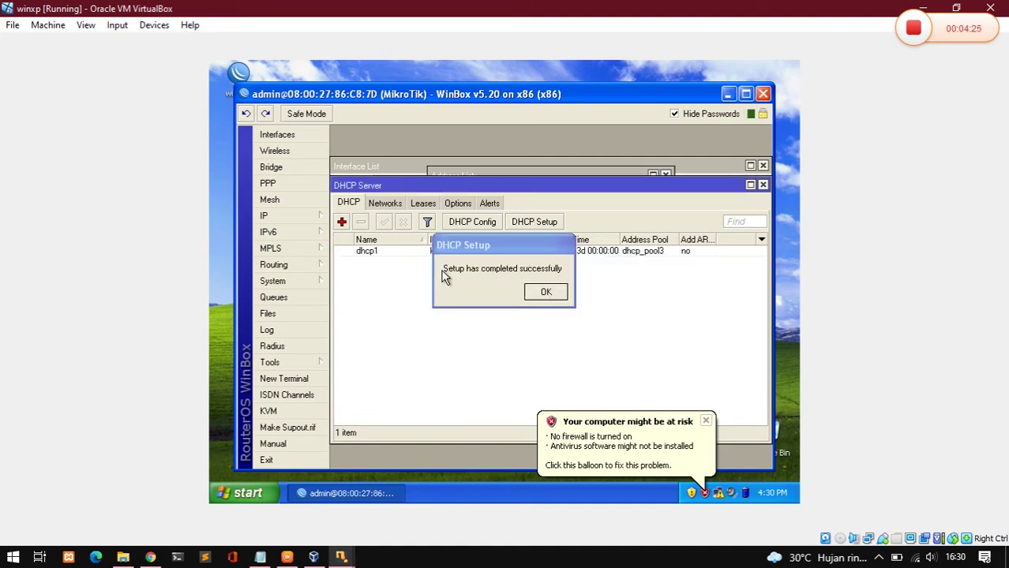
left_click(542, 294)
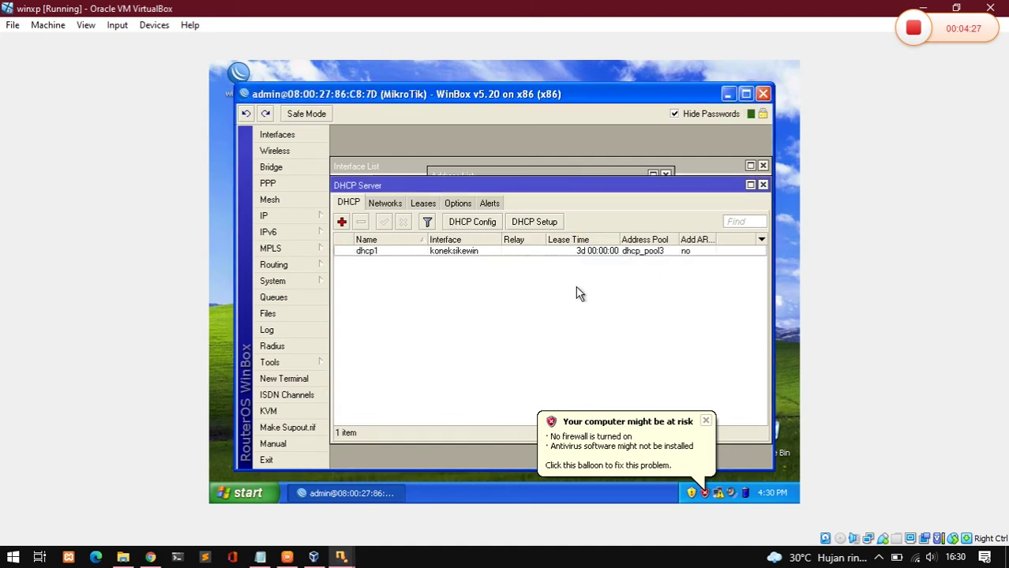
left_click(705, 424)
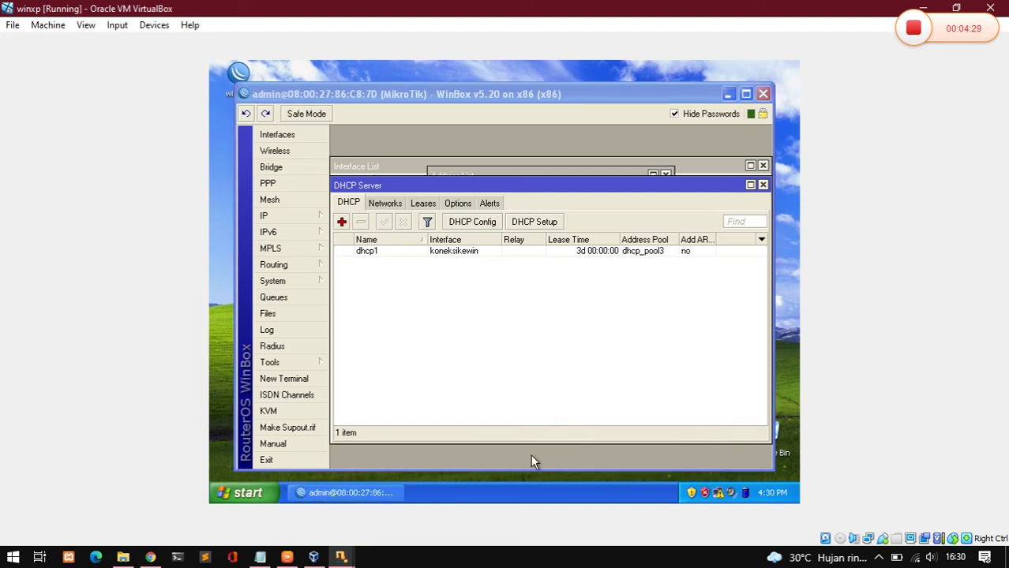
Step: Open the Internet Protocol (TCP/IP) properties of the Windows XP client's Local Area Connection
left_click(244, 492)
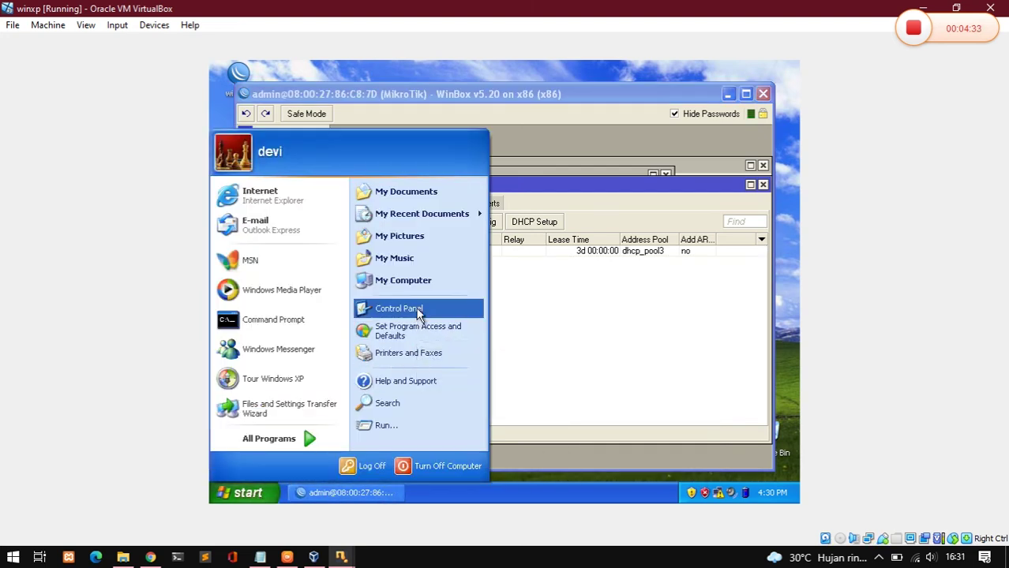
left_click(391, 308)
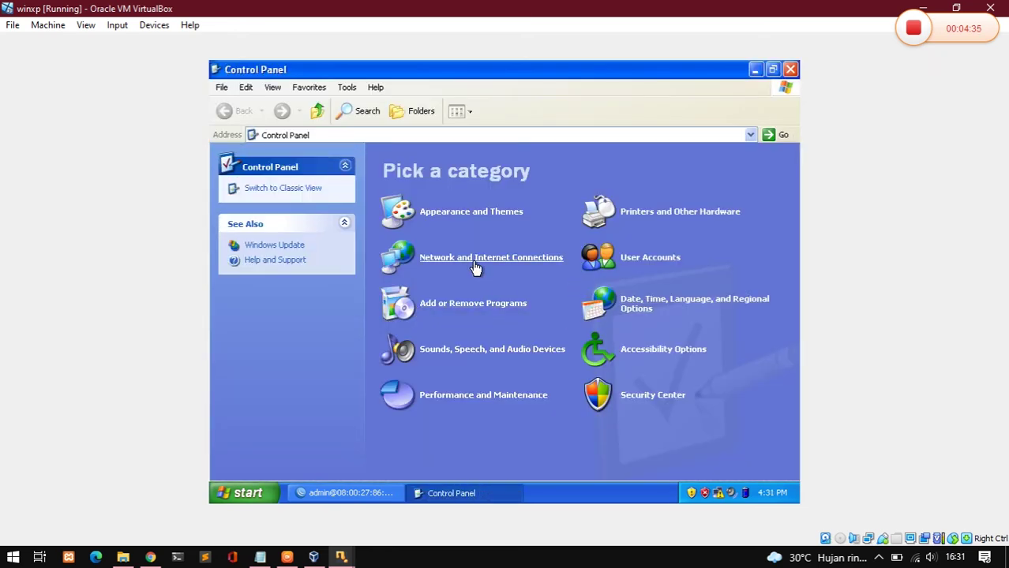
left_click(476, 268)
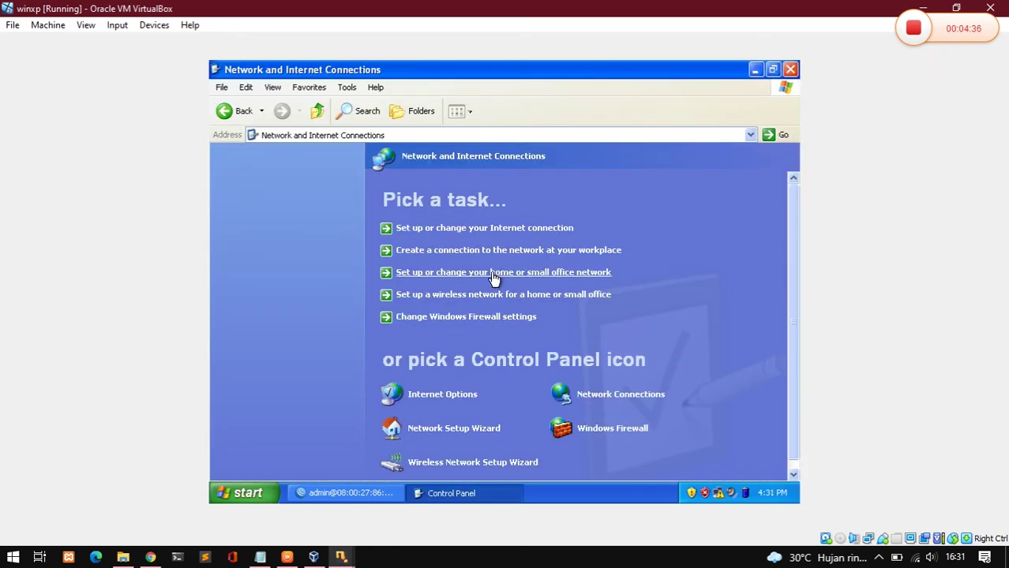
left_click(619, 405)
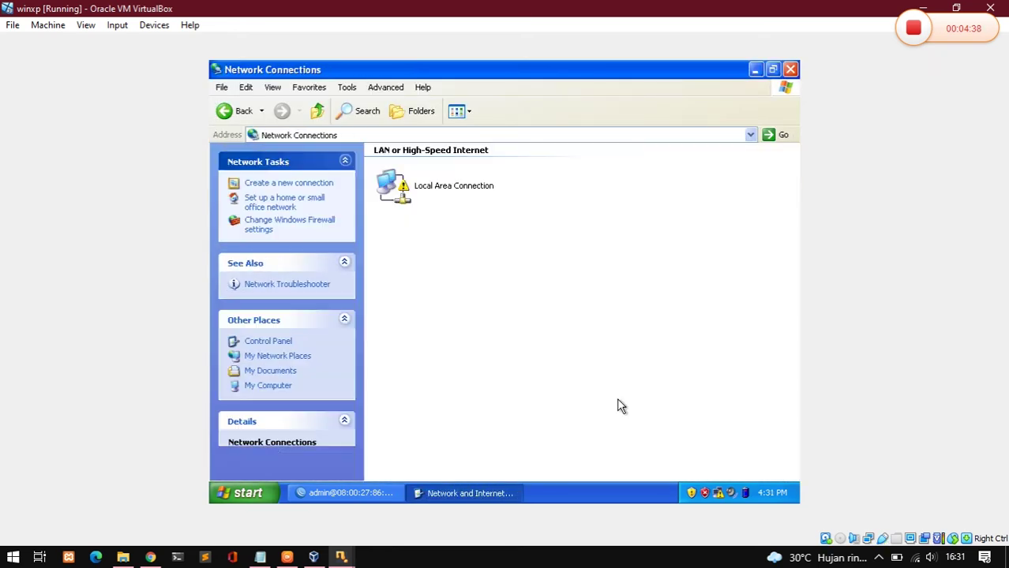
right_click(446, 197)
left_click(478, 307)
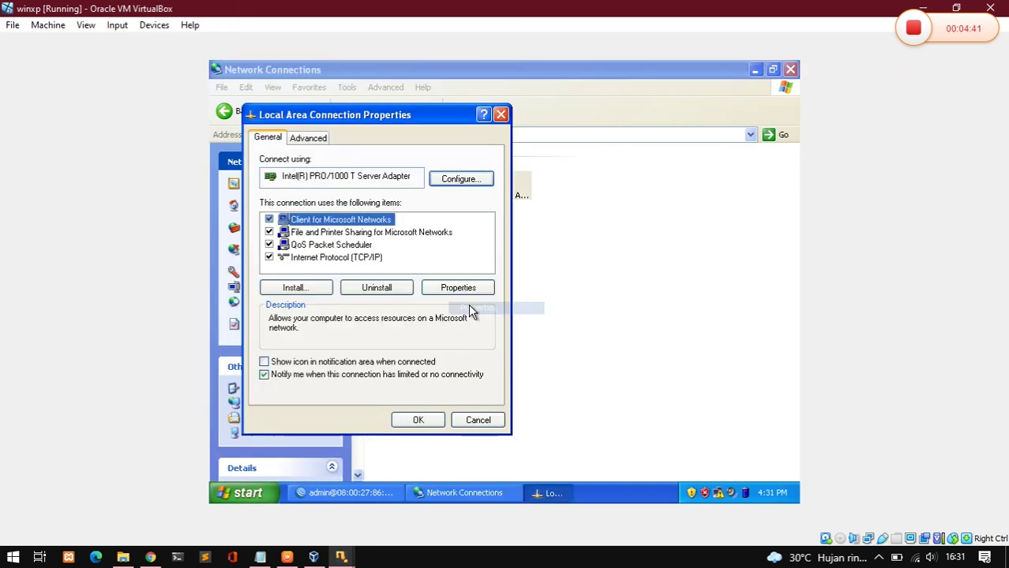
left_click(351, 259)
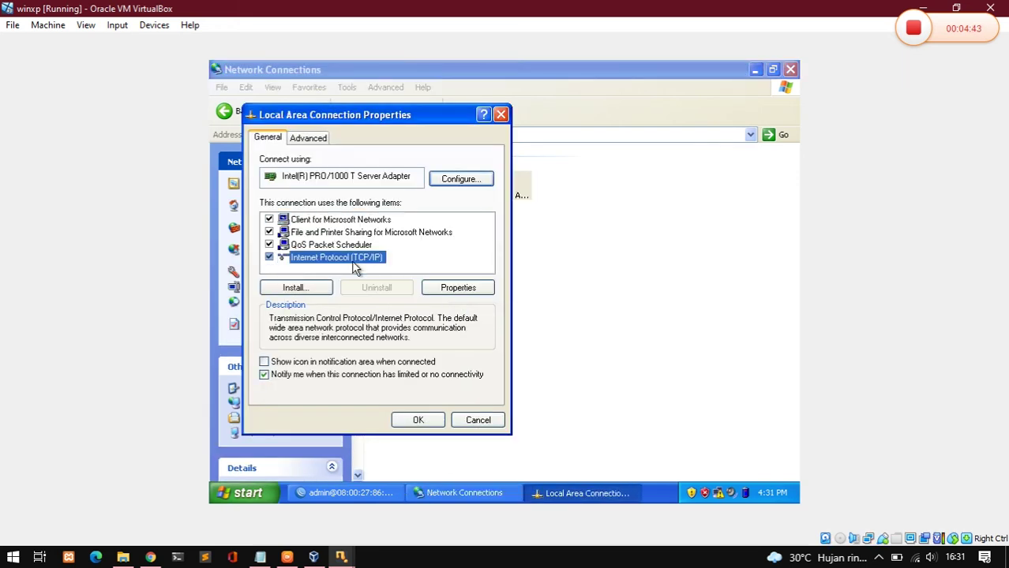
left_click(450, 290)
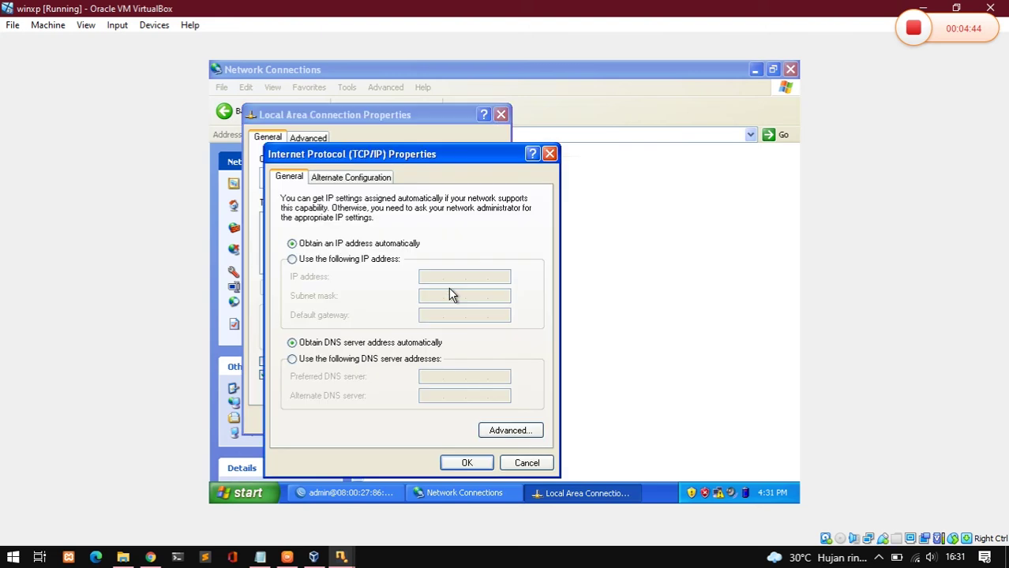
Step: Assign the client the static IP address 192.168.10.2 with the default subnet mask, then apply and close the connection properties
left_click(361, 264)
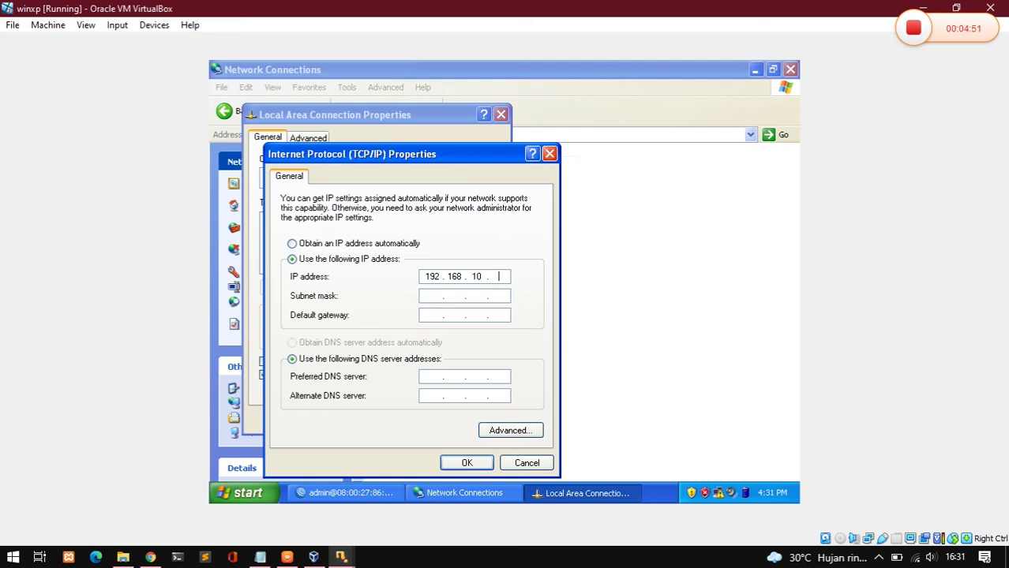
left_click(421, 296)
left_click(456, 463)
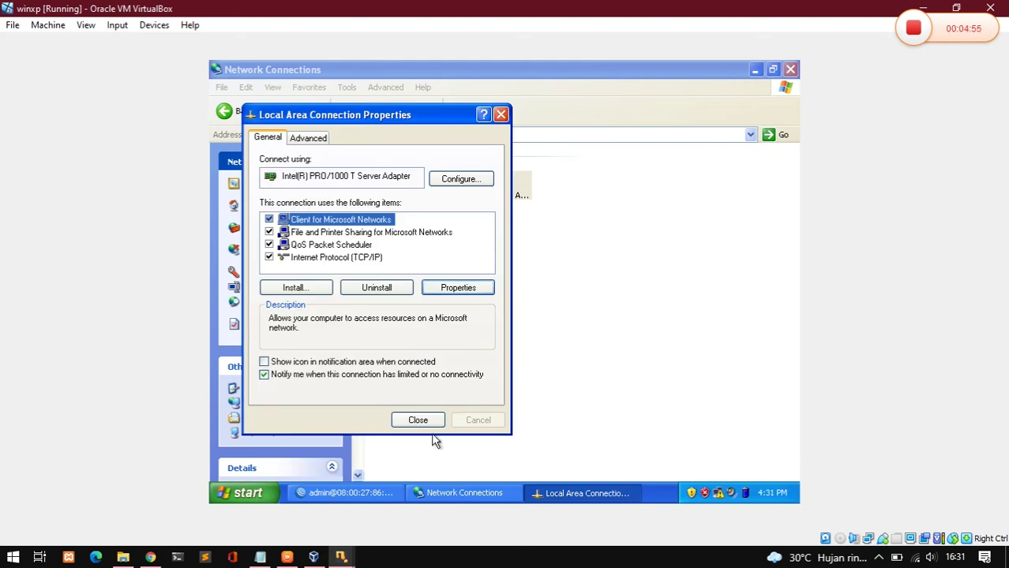
left_click(431, 426)
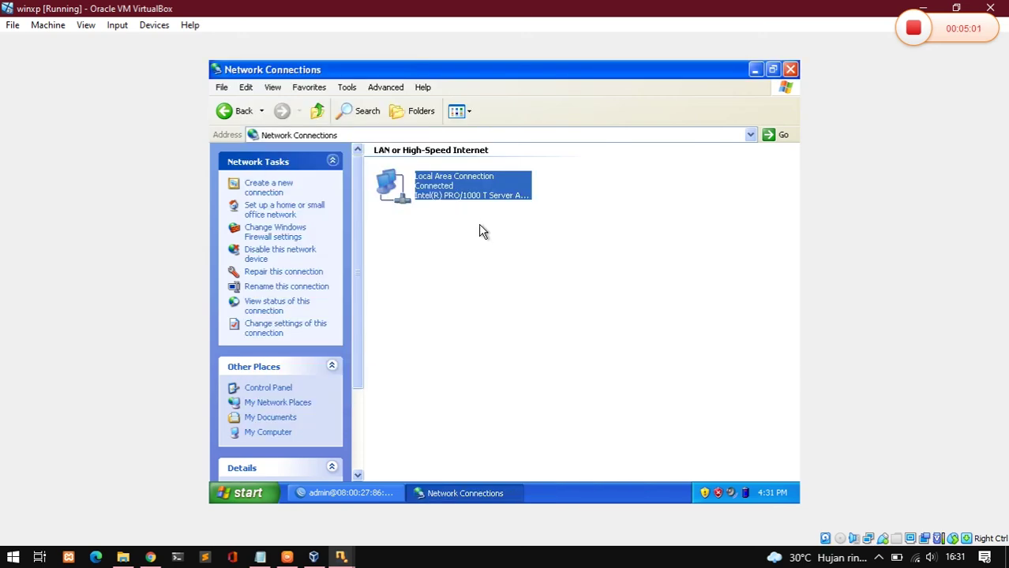
Step: Switch to the Notepad notes, highlight line 12 about pinging the IP, and return to the Windows XP machine
left_click(261, 558)
left_click_drag(65, 275, 286, 274)
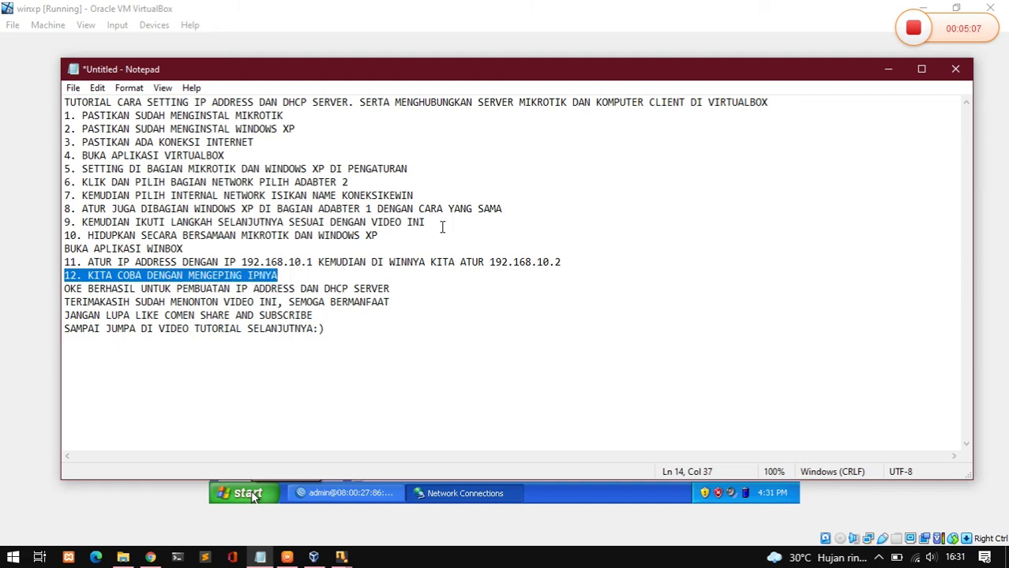
left_click(888, 69)
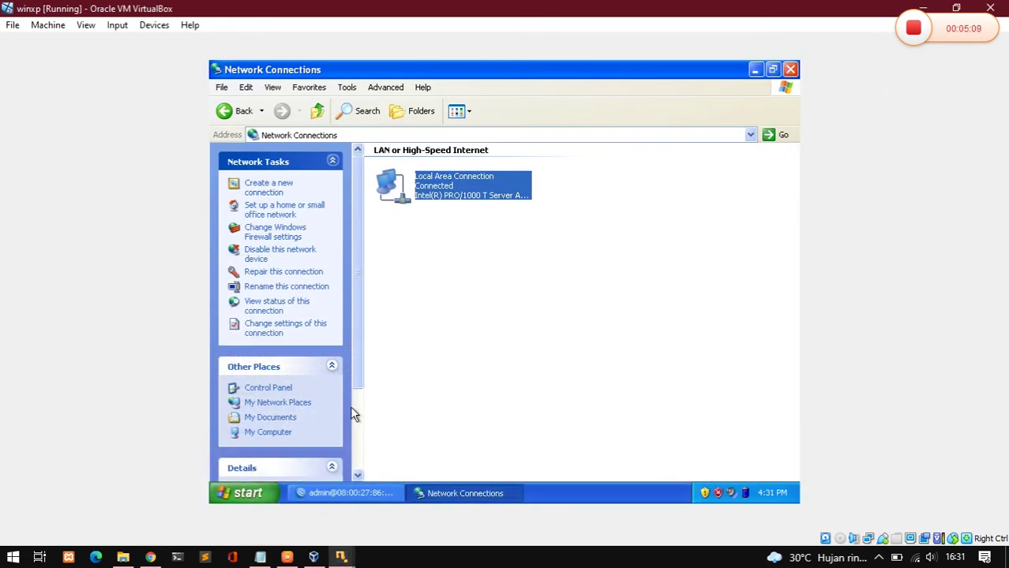
Step: Open a command prompt on the Windows XP client and ping the router at 192.168.10.1
left_click(237, 495)
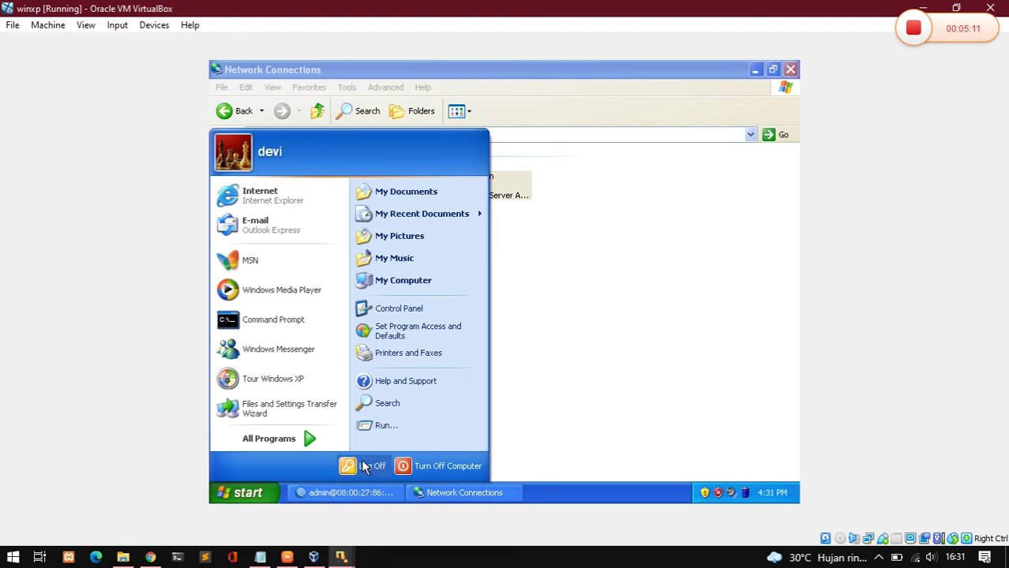
left_click(379, 427)
left_click(309, 455)
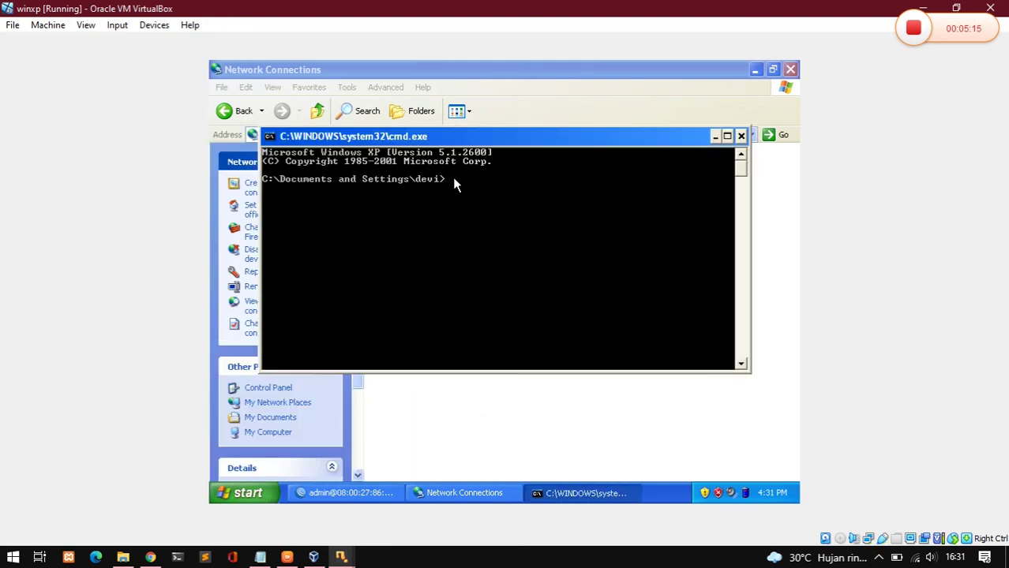
type("ping 192.168.10.1")
key("Return")
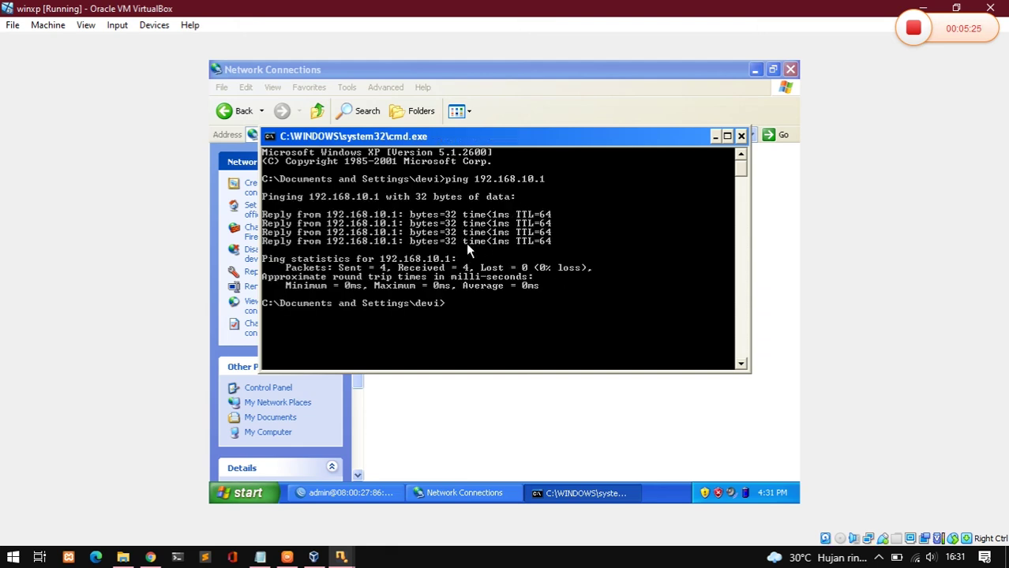
Step: Switch to WinBox, open a new router terminal, ping the client at 192.168.10.2, and stop the ping after several replies
left_click(347, 492)
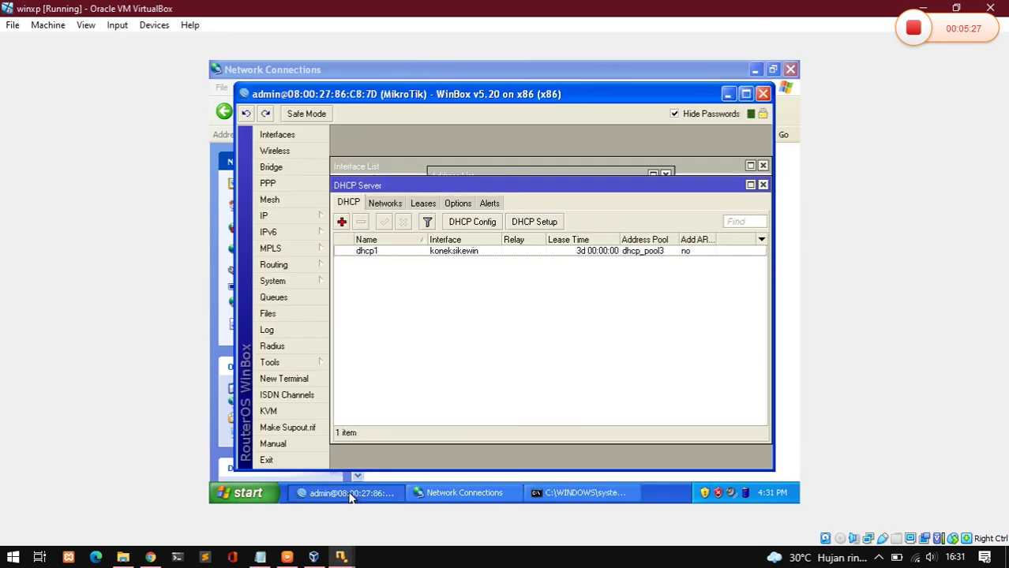
left_click(291, 380)
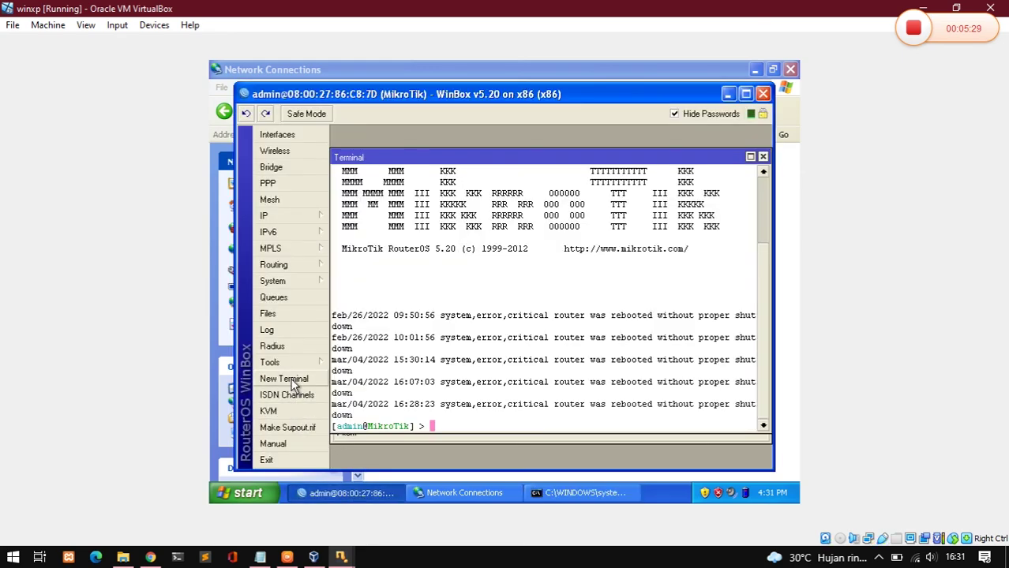
type("ping 192.1")
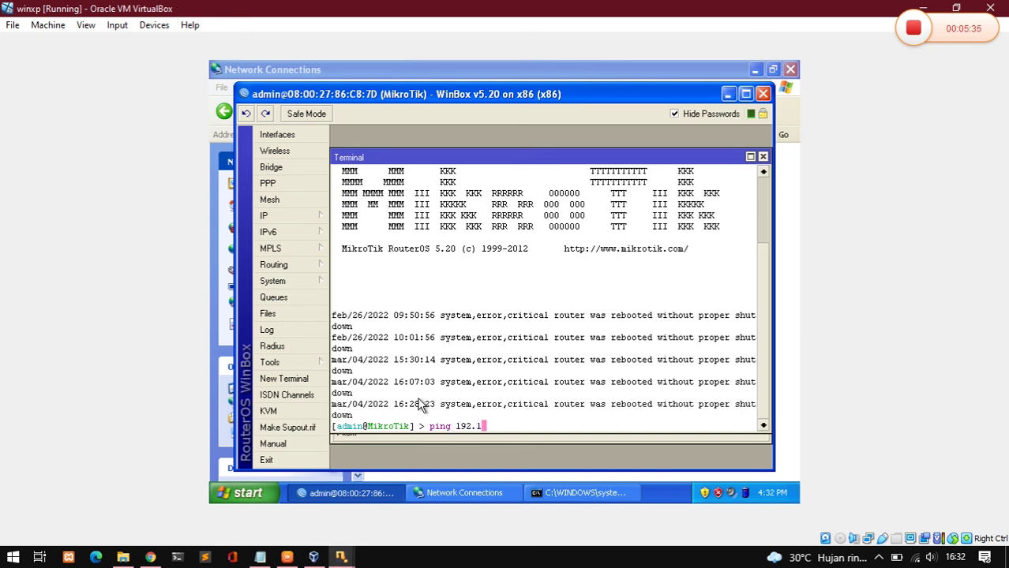
type("68.10.2")
key("Return")
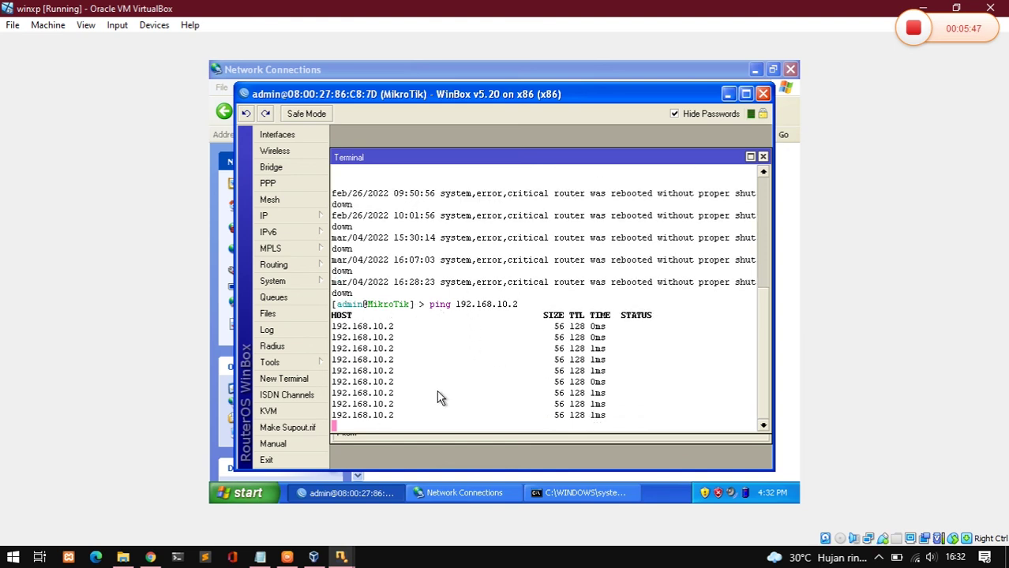
key("ctrl+c")
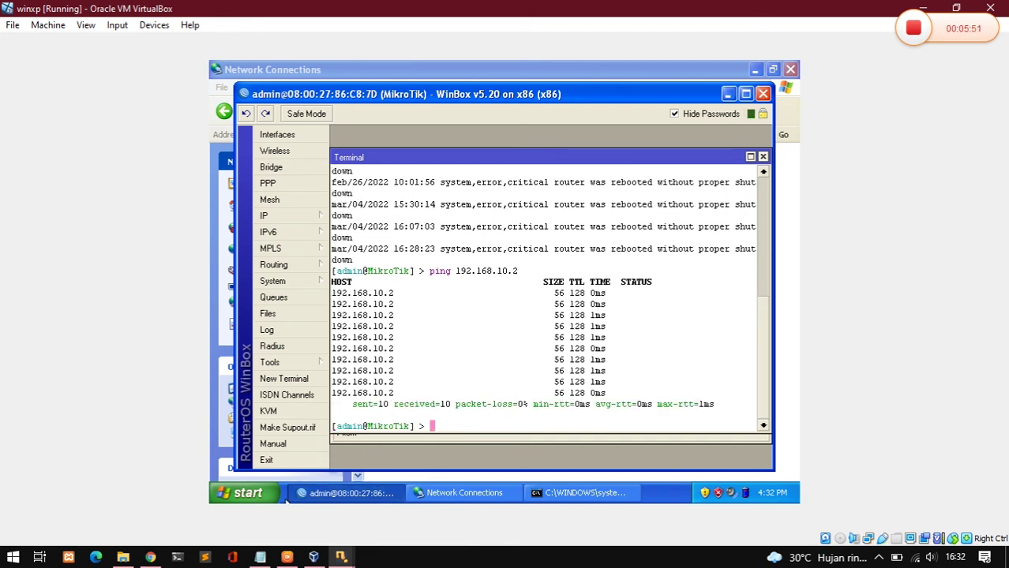
Step: Switch to the Notepad notes and highlight the four closing lines below item 12 one after another
left_click(268, 559)
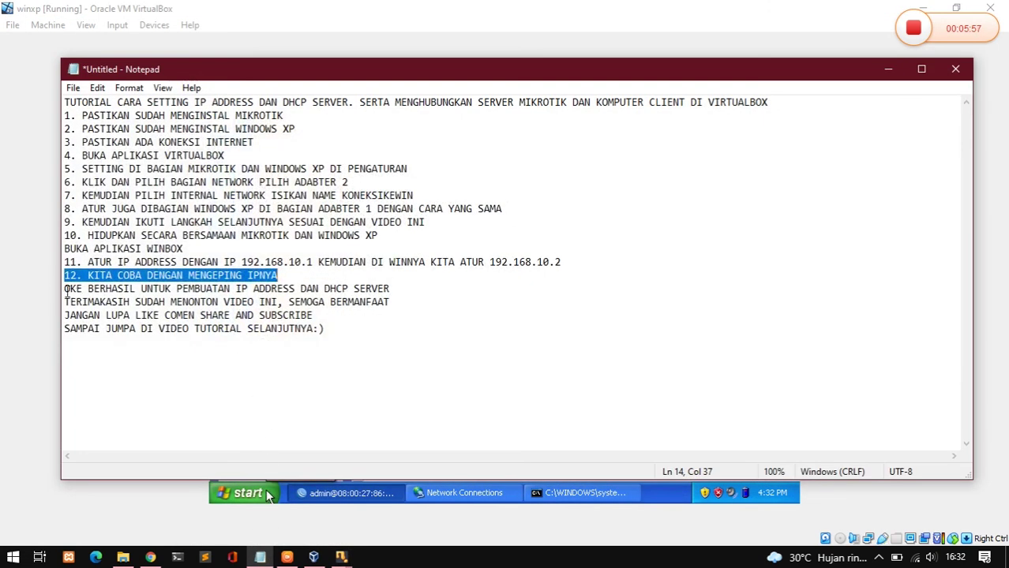
left_click_drag(65, 289, 395, 289)
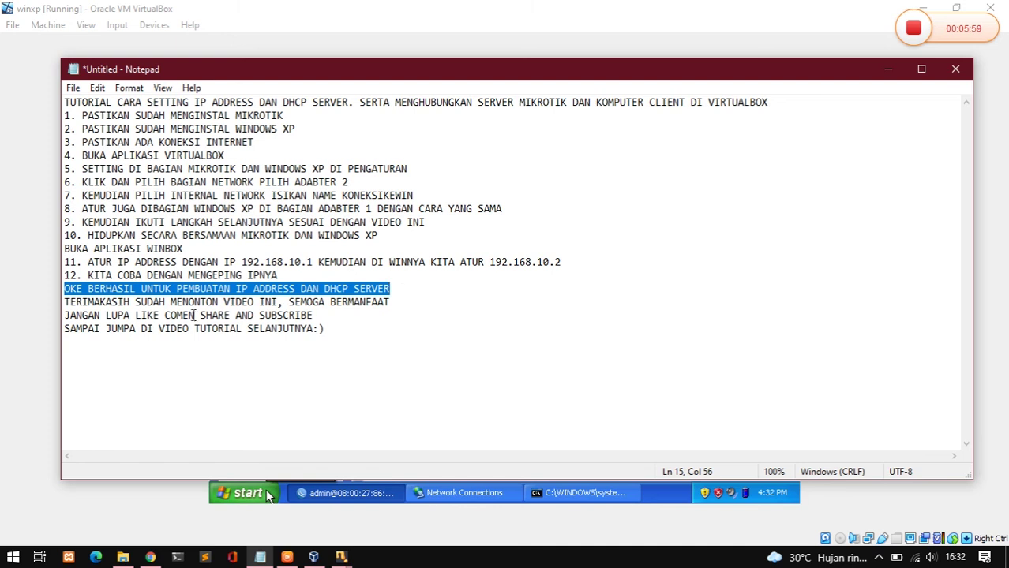
left_click_drag(65, 302, 391, 303)
left_click(349, 313)
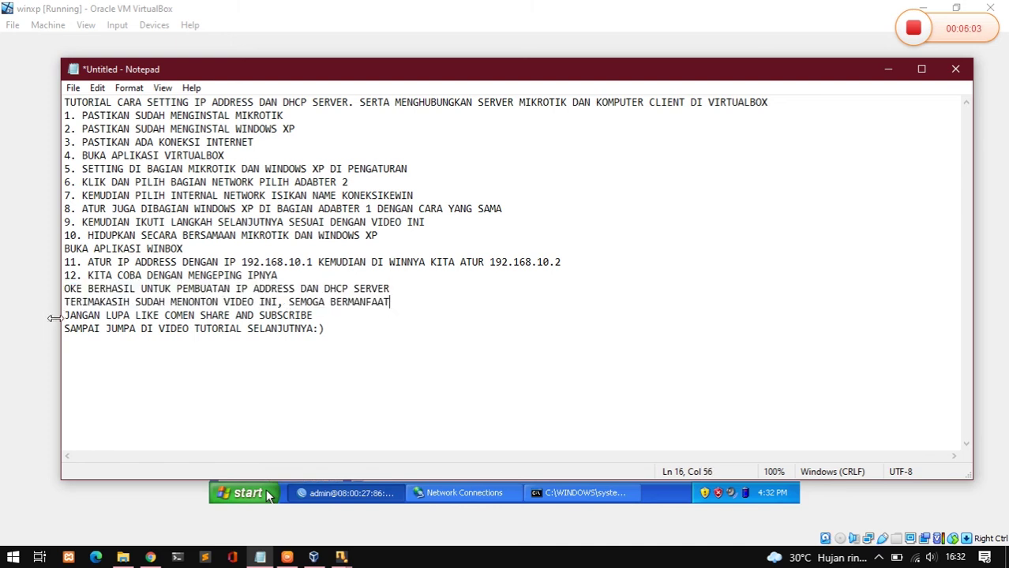
left_click_drag(63, 315, 366, 315)
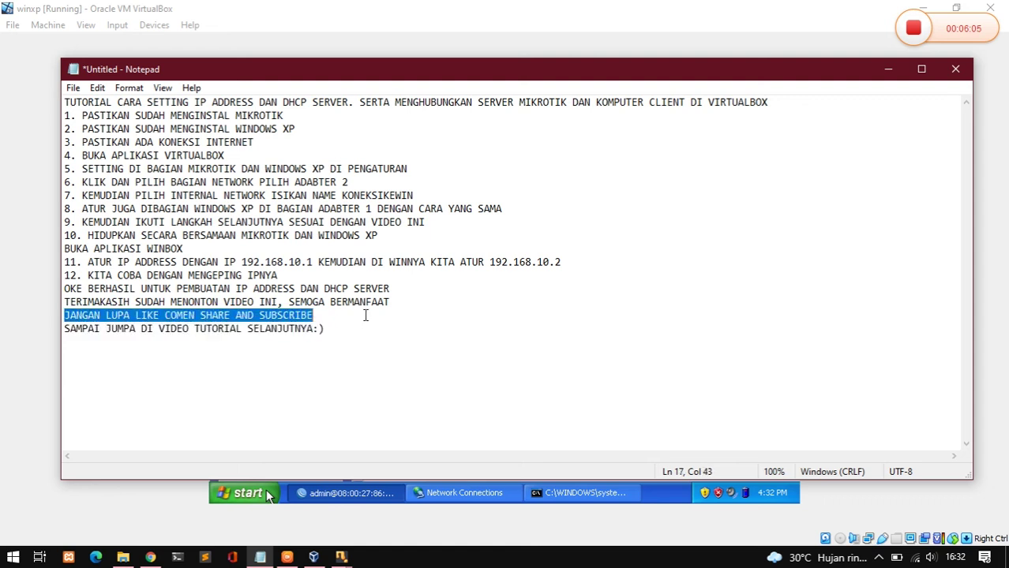
left_click_drag(66, 329, 328, 331)
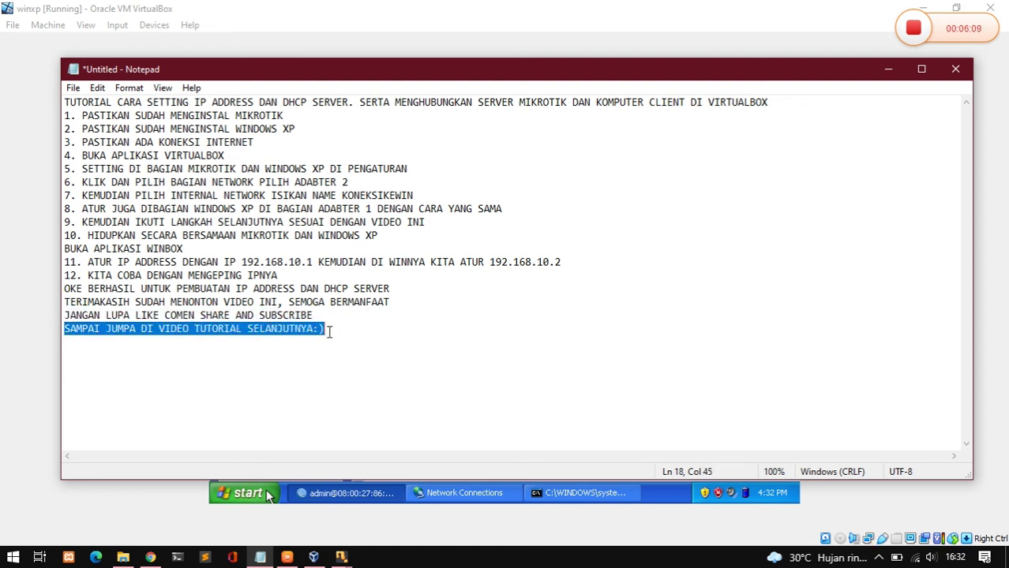